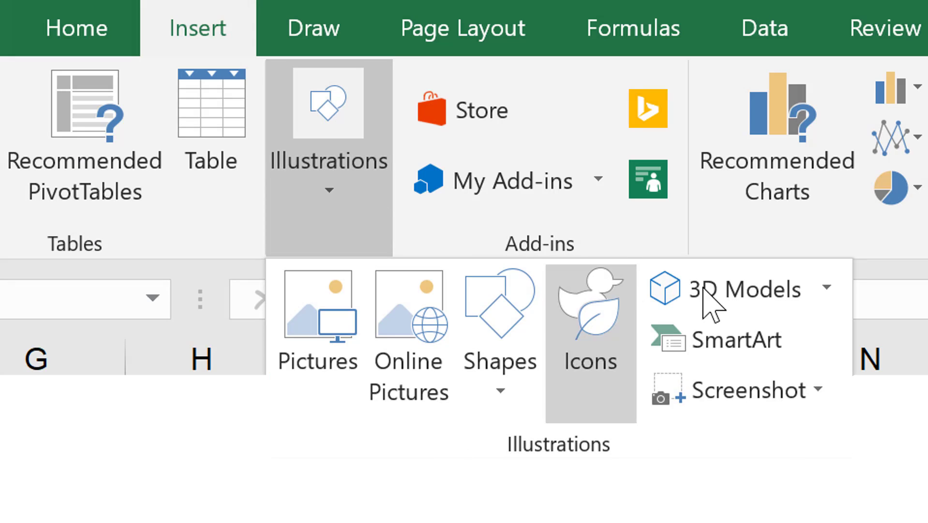
# Select the sheet area beside the Entry Date column on the Data sheet.
pyautogui.click(715, 292)
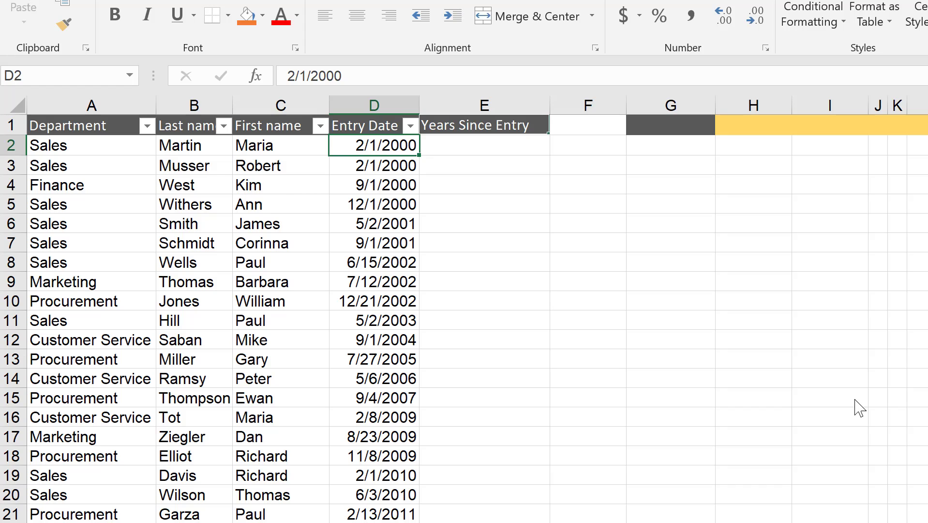
# Move into the first Years Since Entry cell in column E.
pyautogui.press('Right')
pyautogui.write('=date')
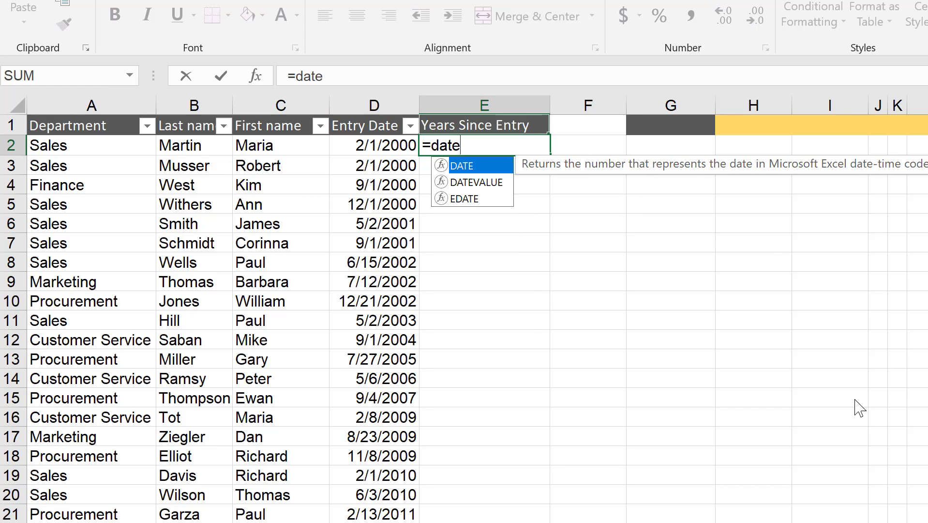
pyautogui.write('di')
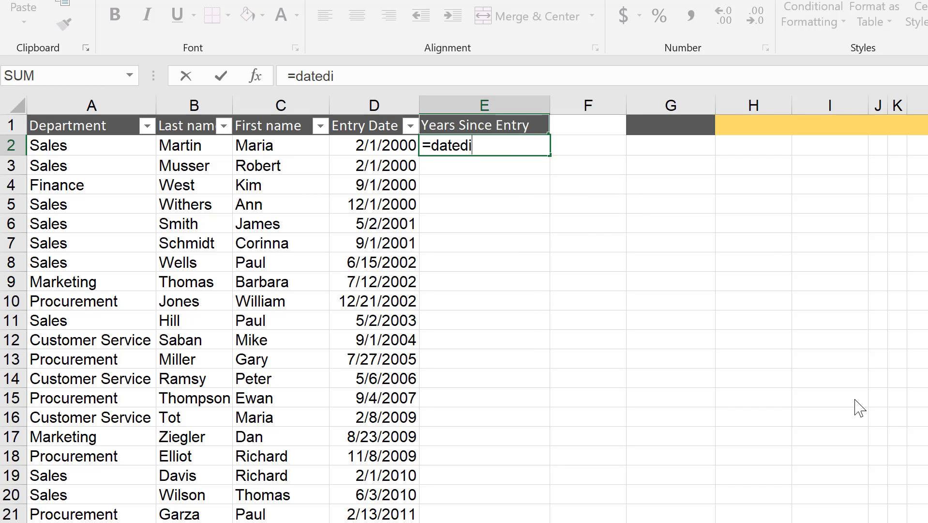
pyautogui.write('f(')
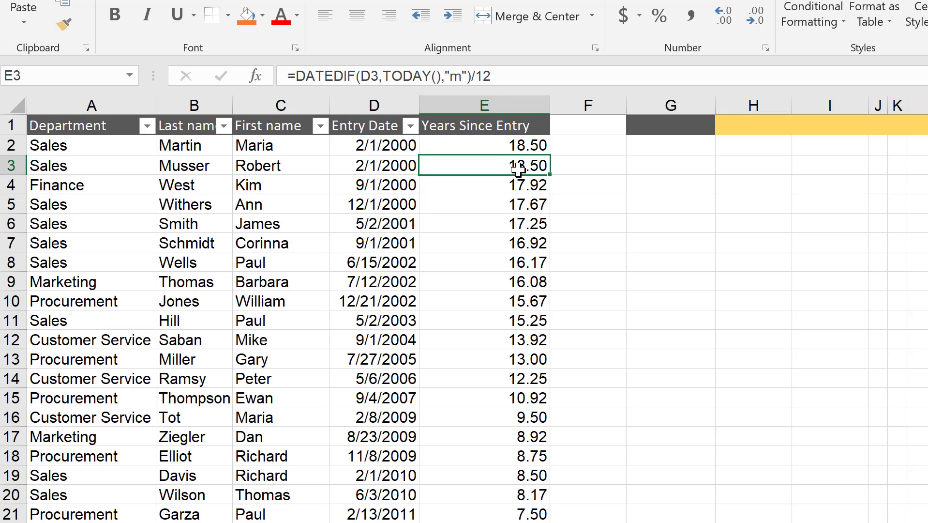
# Set the department combo box to input range Q2:Q6 with cell link P1.
pyautogui.press('Up')
pyautogui.press('Up')
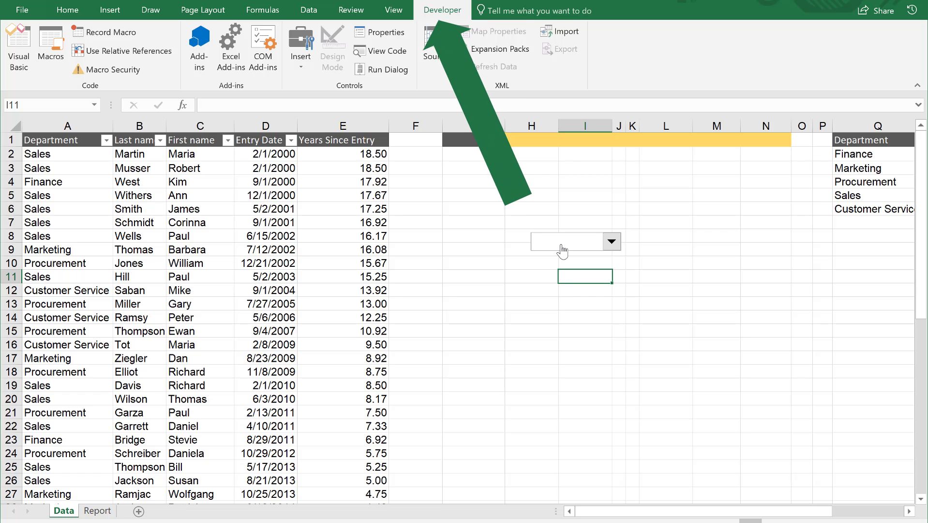
pyautogui.rightClick(560, 247)
pyautogui.click(614, 354)
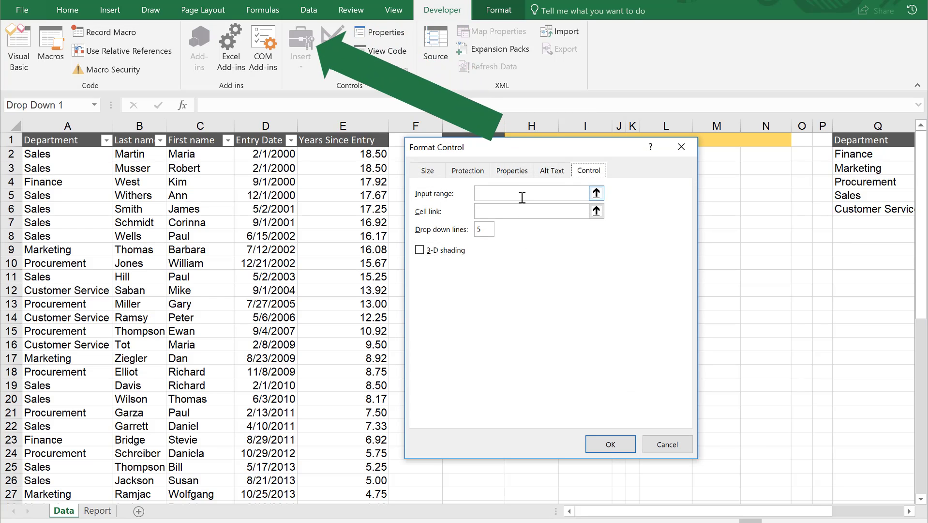
pyautogui.moveTo(853, 155); pyautogui.dragTo(857, 205)
pyautogui.click(536, 211)
pyautogui.click(822, 140)
pyautogui.click(611, 444)
# Choose Sales in the combo box so P1 reads 4.
pyautogui.click(619, 263)
pyautogui.click(610, 241)
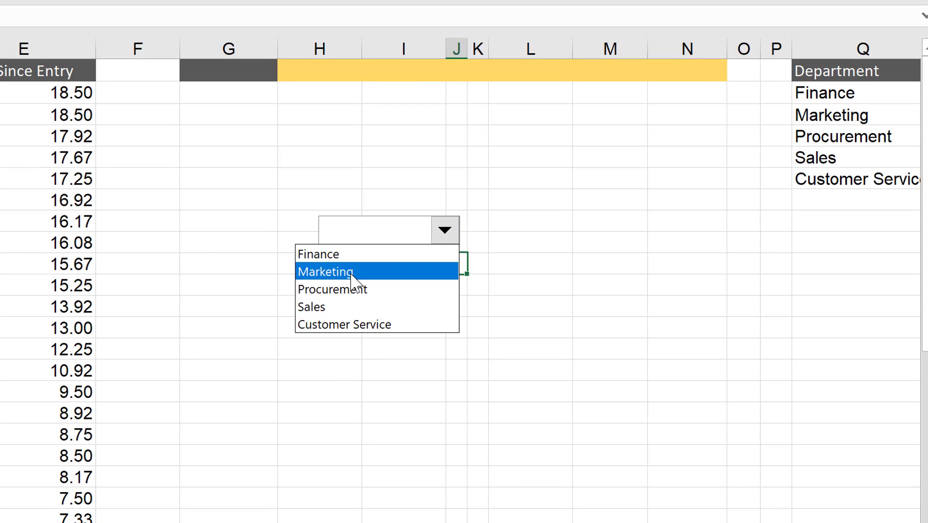
pyautogui.click(353, 307)
pyautogui.click(355, 244)
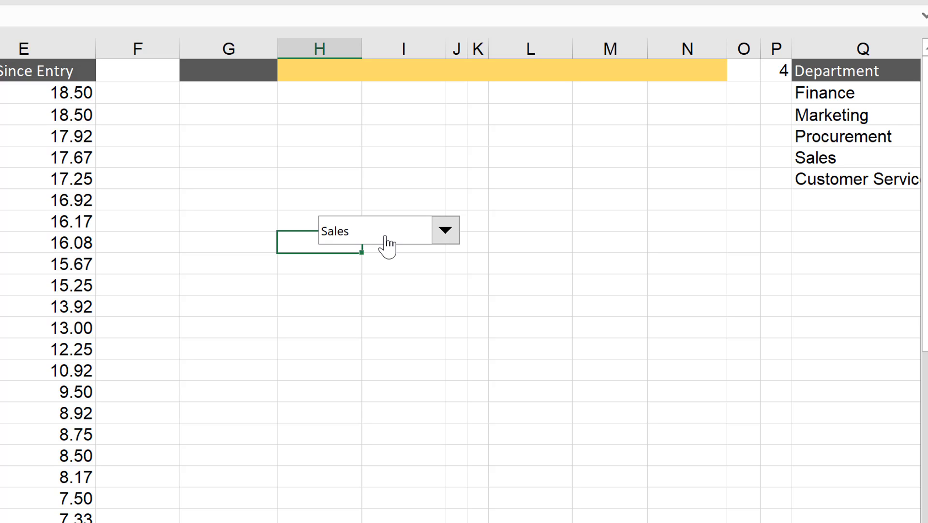
# Enter =INDEX(Q2:Q6,P1) in G2 so it shows the chosen department, Sales.
pyautogui.click(251, 95)
pyautogui.write('=INDEX(Q2:Q6,P1)')
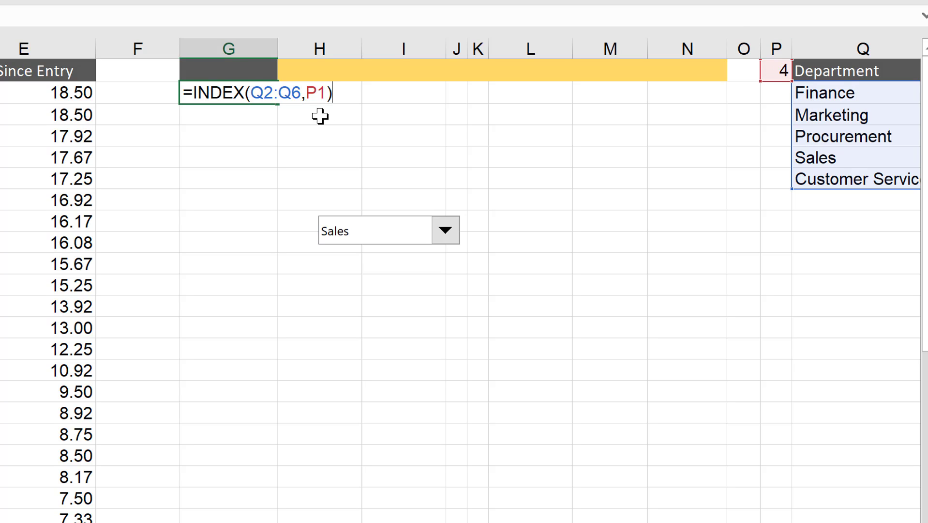
pyautogui.hotkey('ctrl', 'Return')
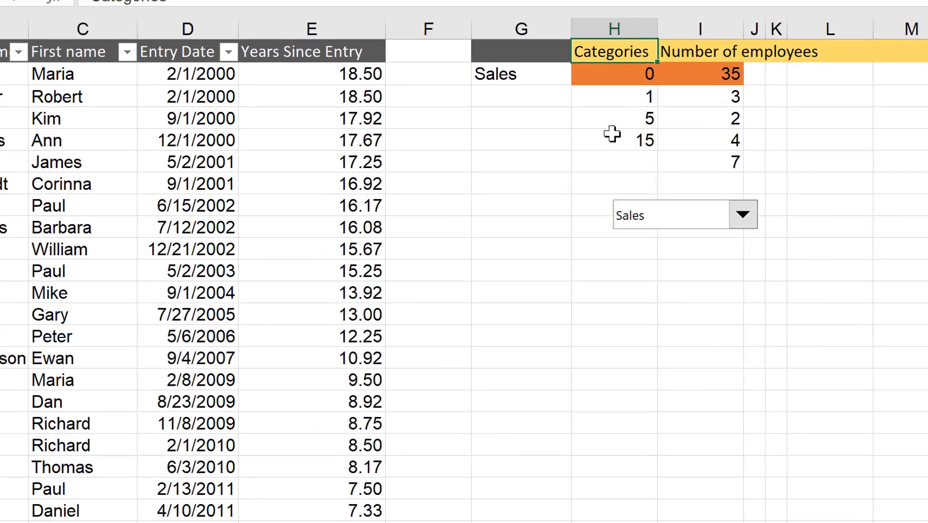
# Inspect the count and G2 lookup formulas, then switch the department to Finance.
pyautogui.click(827, 113)
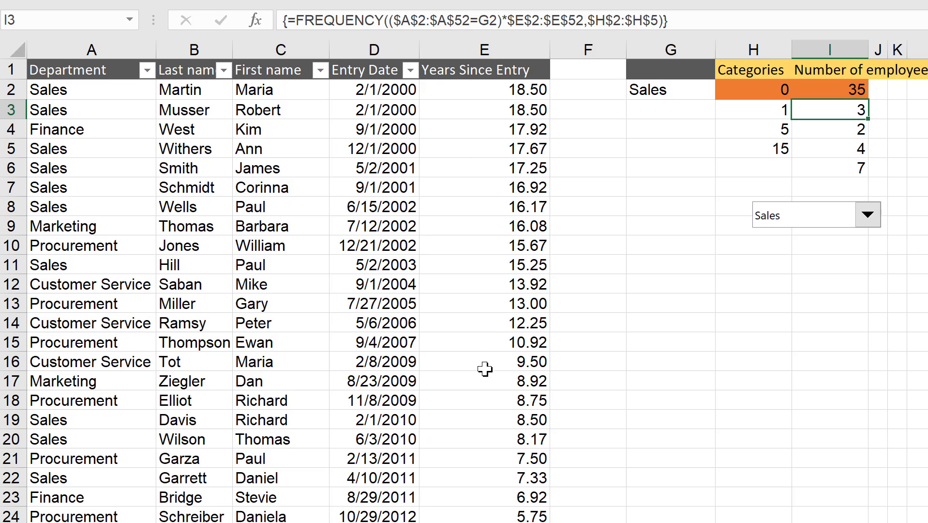
pyautogui.click(693, 90)
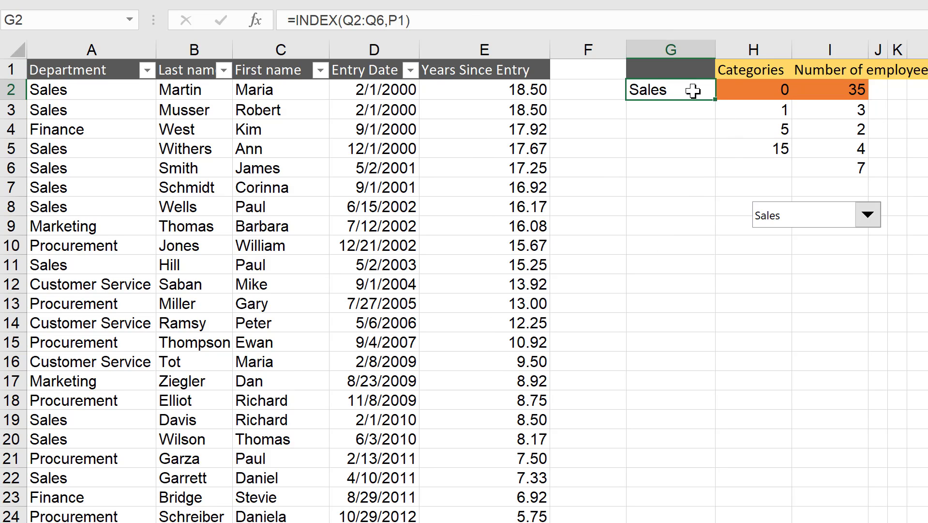
pyautogui.click(866, 215)
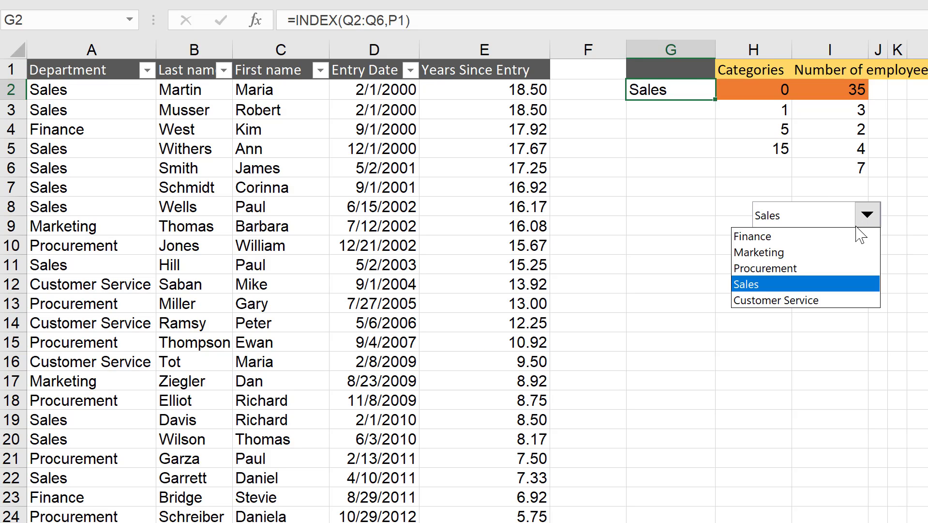
pyautogui.click(831, 236)
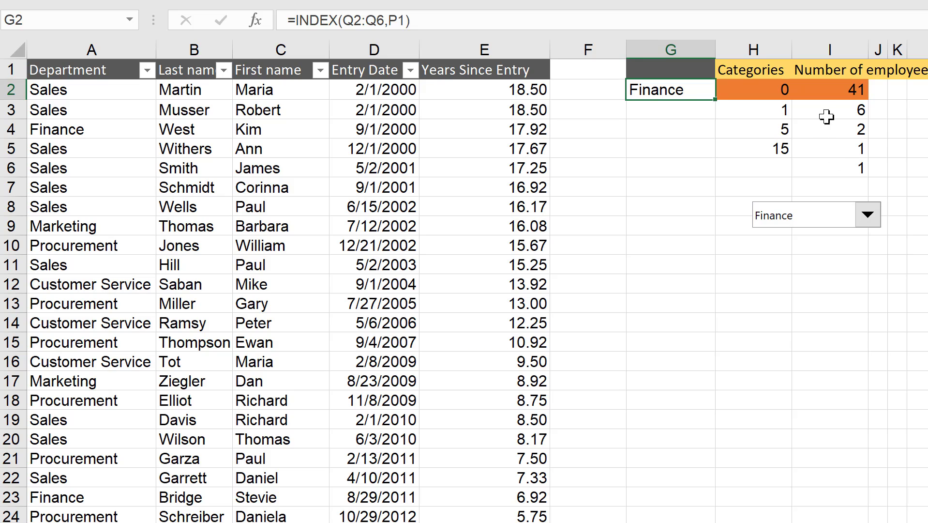
# Click through I2:I6 and H2 to review the FREQUENCY formulas behind counts 41, 6, 2, 1, 1.
pyautogui.click(828, 110)
pyautogui.click(816, 91)
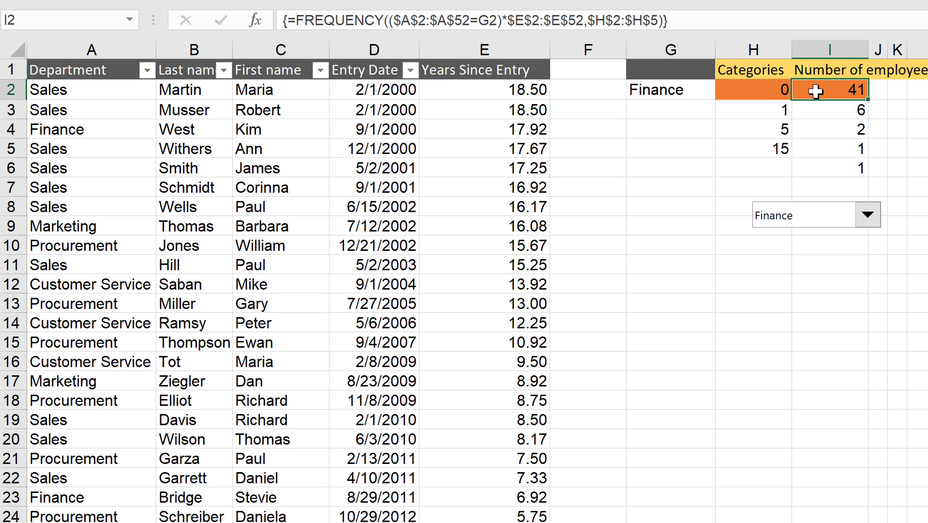
pyautogui.click(825, 109)
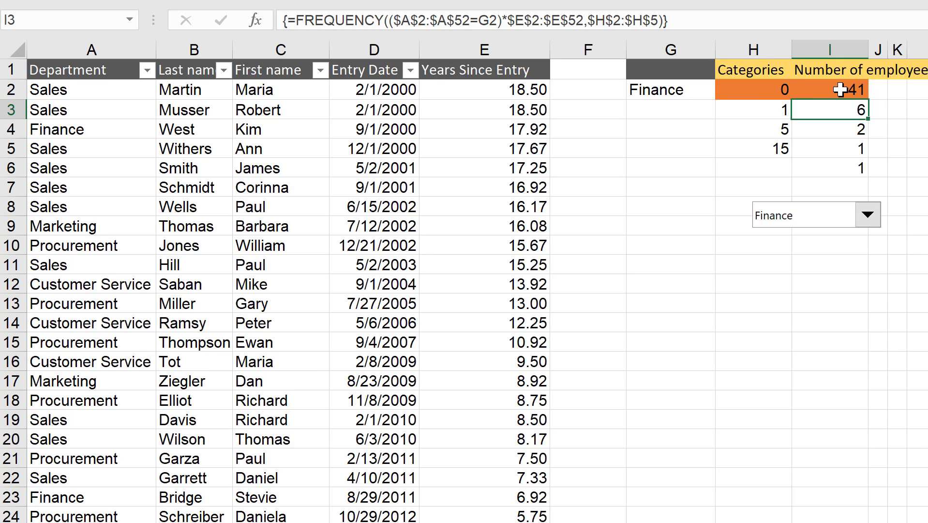
pyautogui.click(760, 87)
pyautogui.click(845, 88)
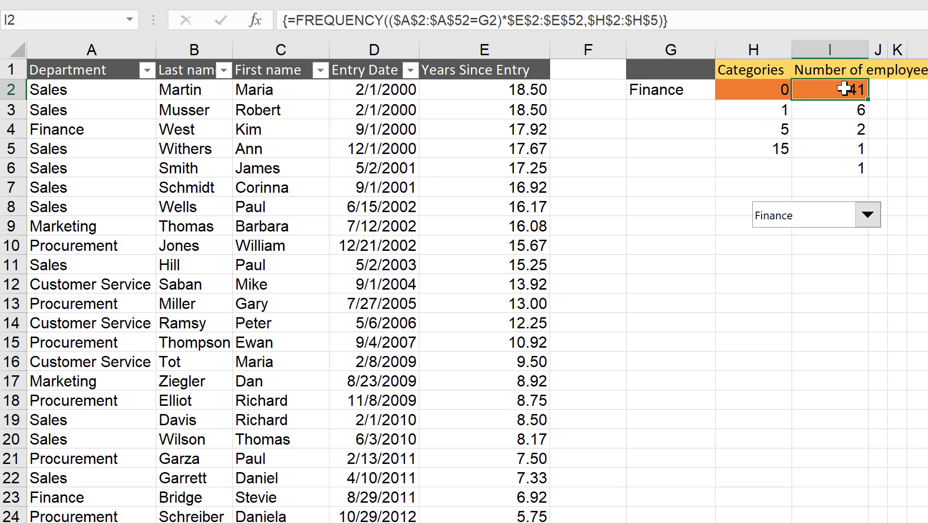
pyautogui.click(830, 112)
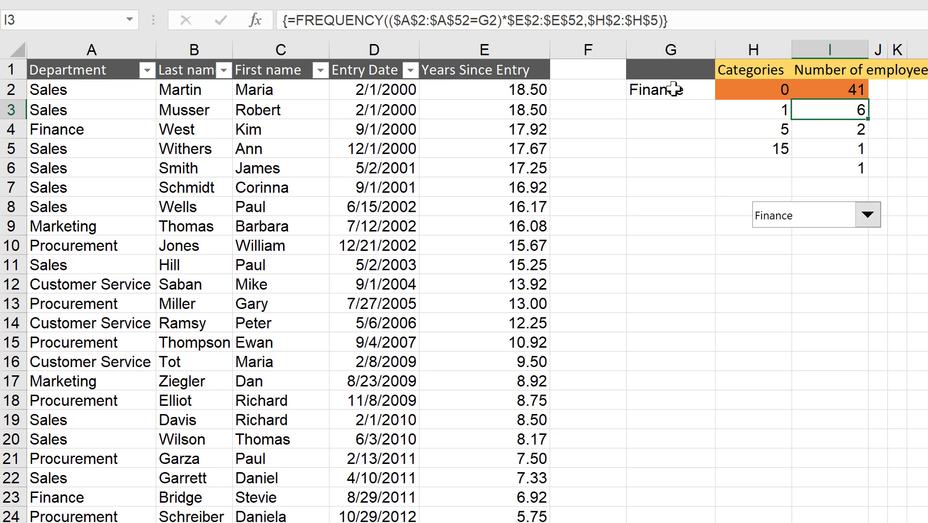
pyautogui.click(830, 168)
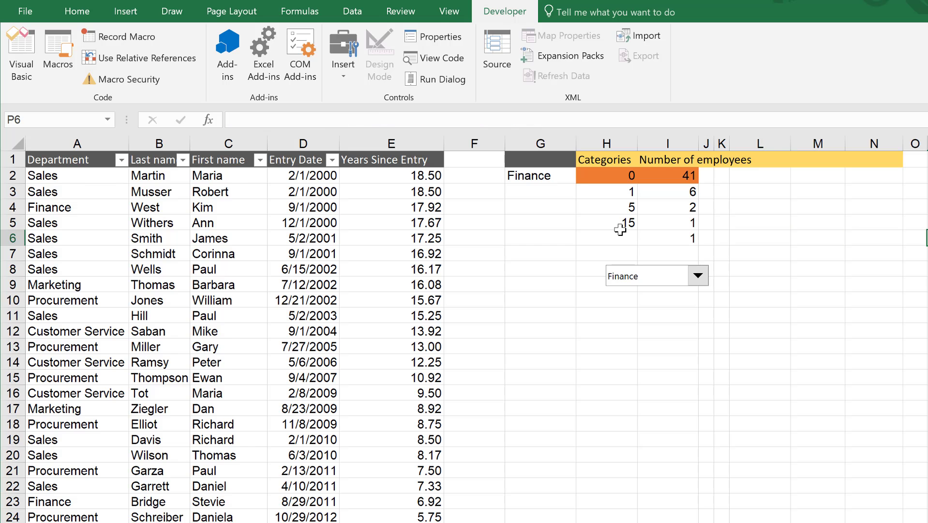
# Insert the yellow cartoon Chicken 3D model, found by searching 'chicken', at the Chick label.
pyautogui.press('Right')
pyautogui.press('Right')
pyautogui.press('Right')
pyautogui.press('Right')
pyautogui.press('Right')
pyautogui.press('Right')
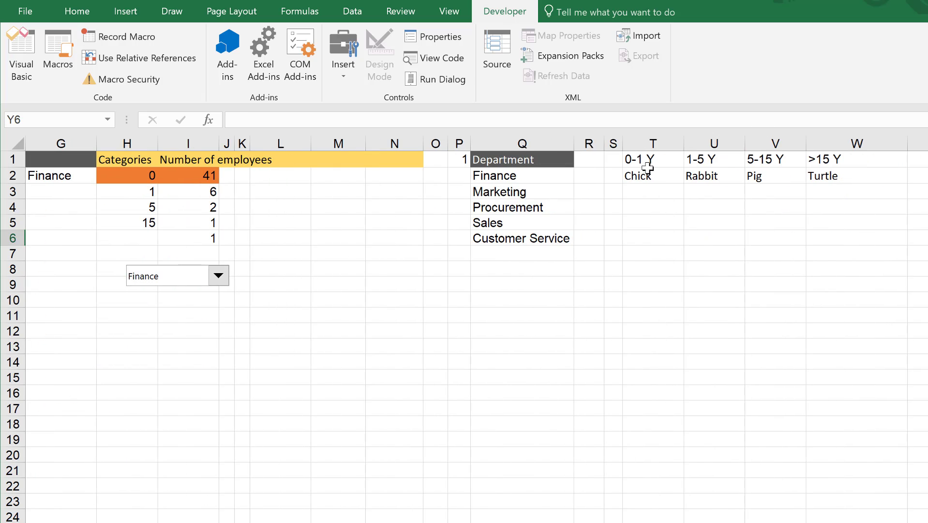
pyautogui.click(646, 175)
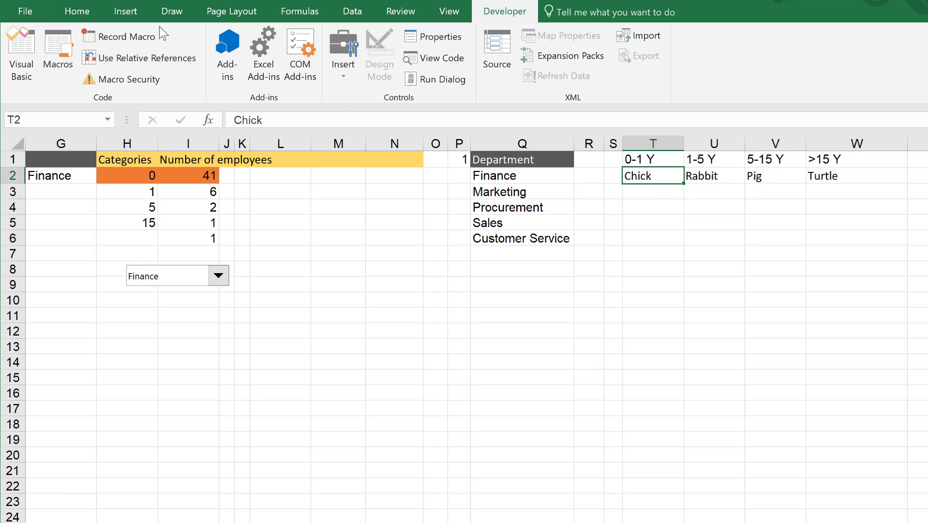
pyautogui.click(143, 13)
pyautogui.click(180, 67)
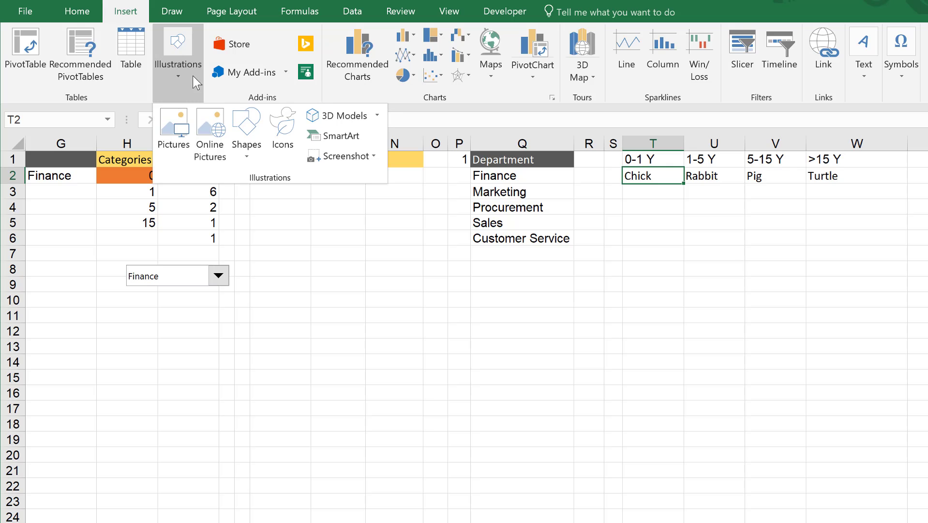
pyautogui.click(323, 115)
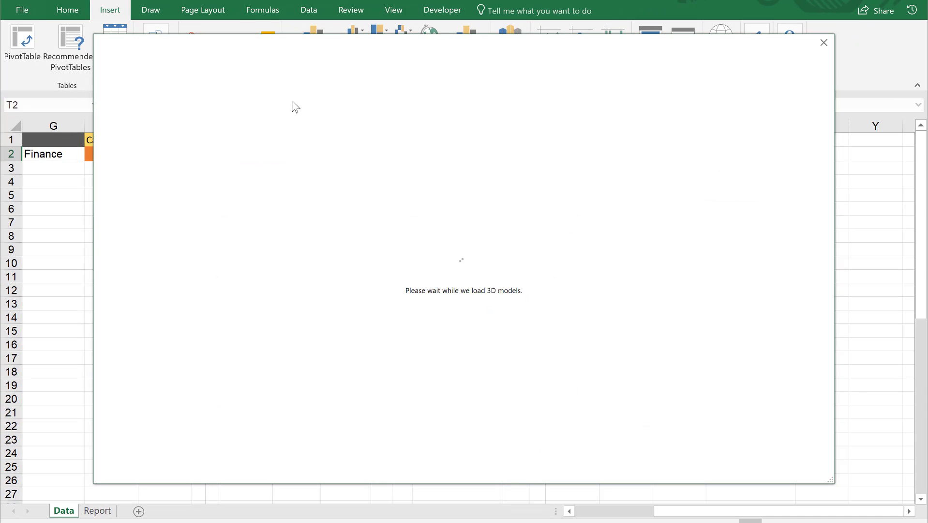
pyautogui.write('chicken')
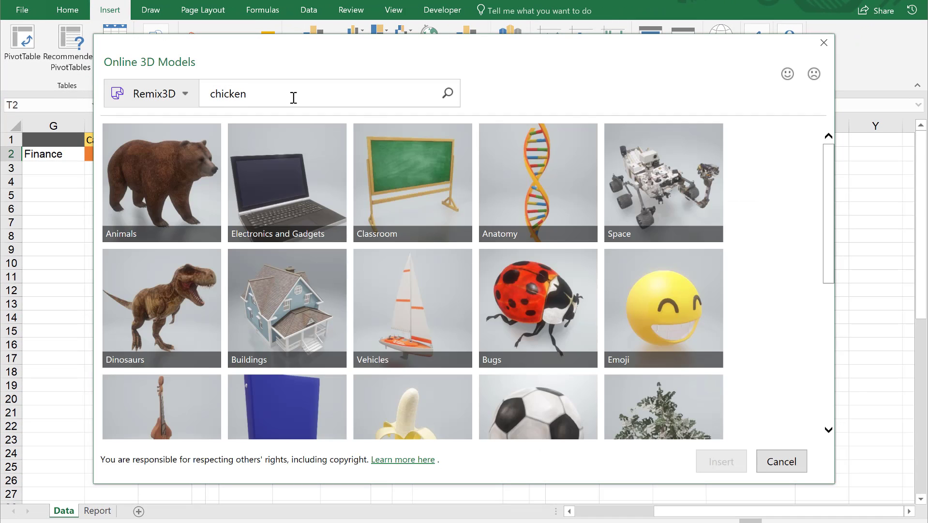
pyautogui.press('Return')
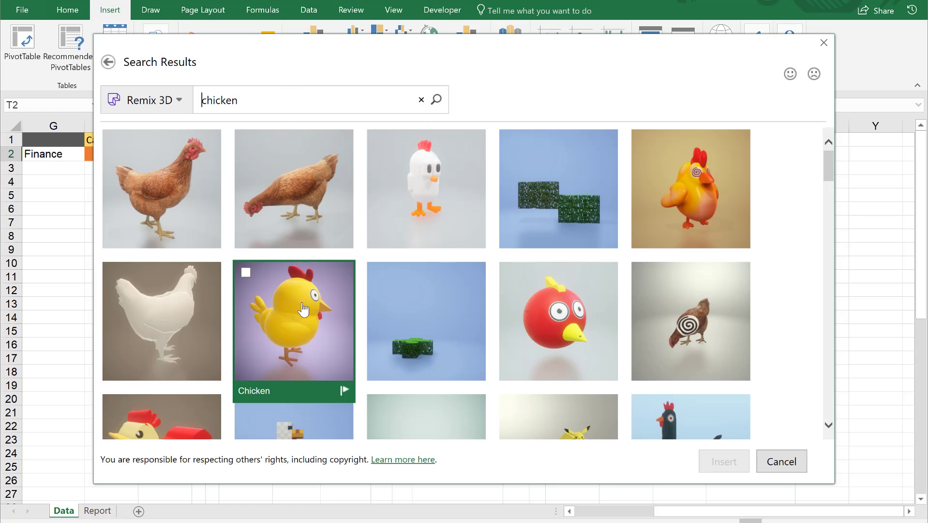
pyautogui.click(303, 309)
pyautogui.click(723, 461)
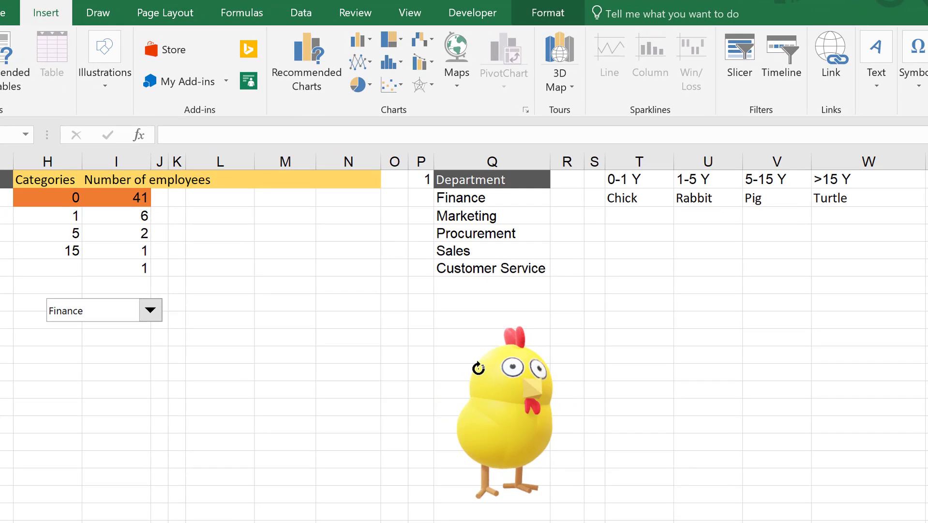
# Adjust the chicken, paste the turtle under the >15 Y label, and go to Illustrations for rabbit and pig icons.
pyautogui.click(551, 13)
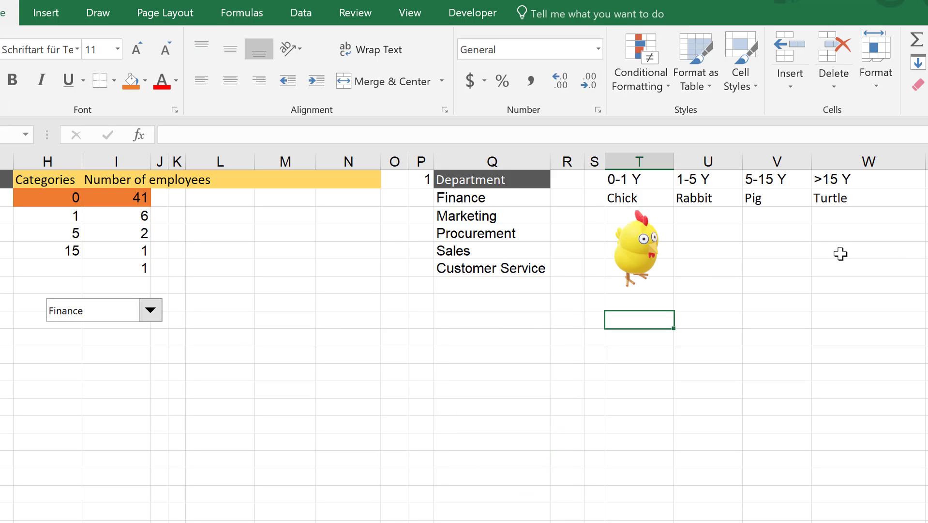
pyautogui.hotkey('ctrl', 'v')
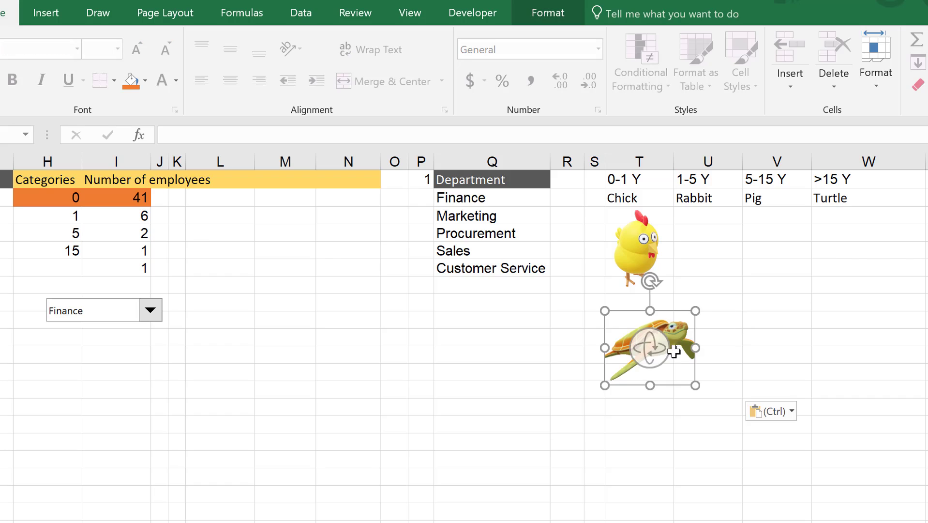
pyautogui.moveTo(676, 346); pyautogui.dragTo(883, 226)
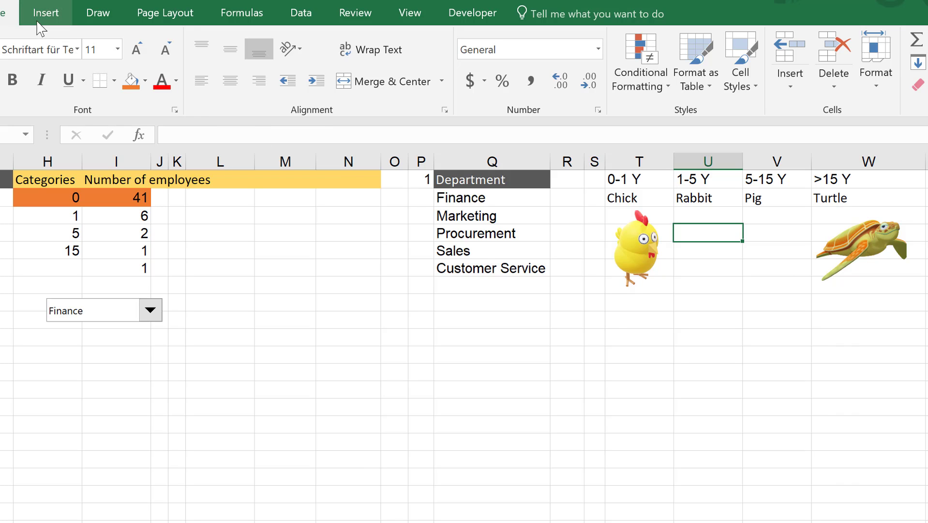
pyautogui.click(41, 22)
pyautogui.click(81, 47)
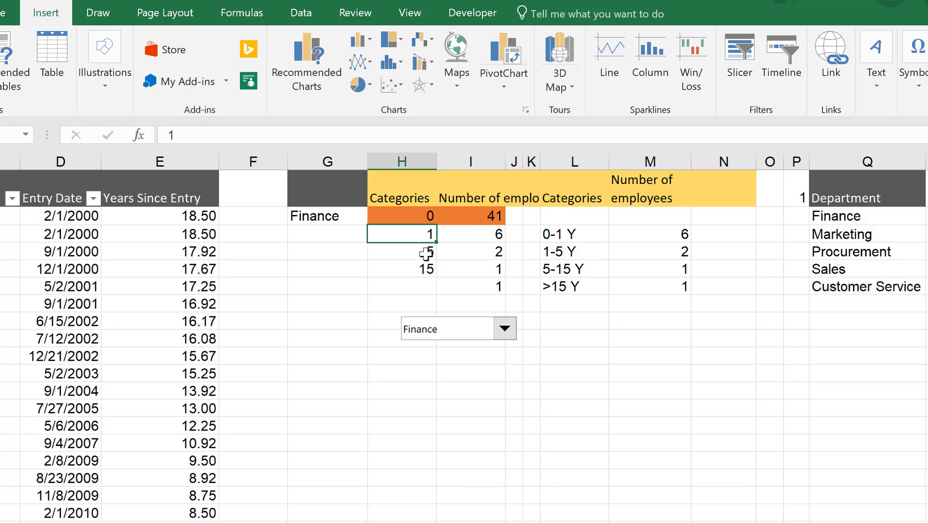
# Check the bin thresholds and confirm M3's count of 6 comes from =I3, leaving it unchanged.
pyautogui.moveTo(432, 240); pyautogui.dragTo(422, 286)
pyautogui.click(660, 239)
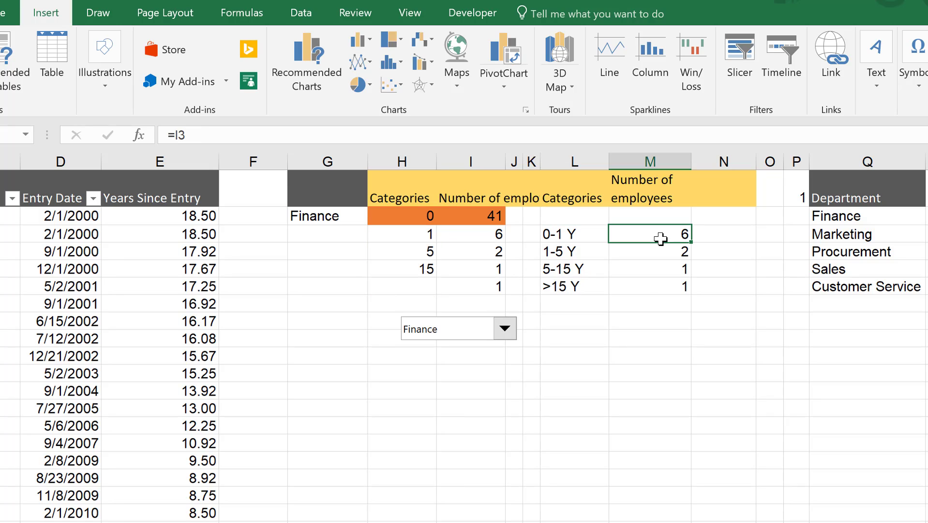
pyautogui.click(229, 136)
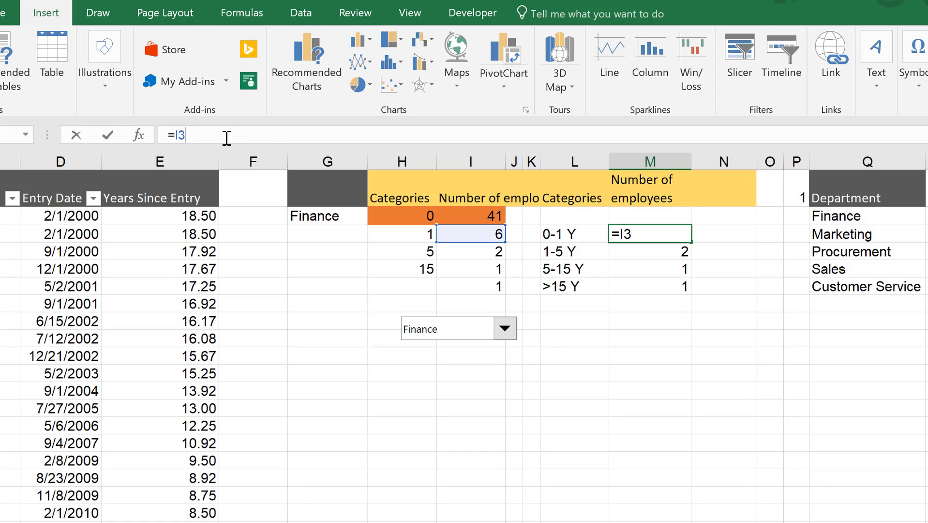
pyautogui.press('Escape')
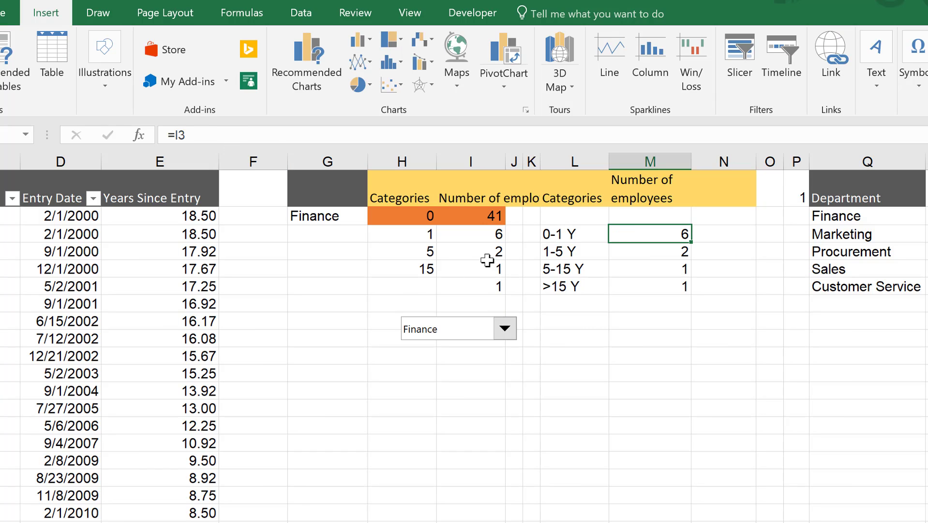
# Insert a clustered bar chart of the L2:M6 tenure table with categories in reverse order.
pyautogui.moveTo(558, 189); pyautogui.dragTo(645, 189)
pyautogui.moveTo(559, 233); pyautogui.dragTo(654, 286)
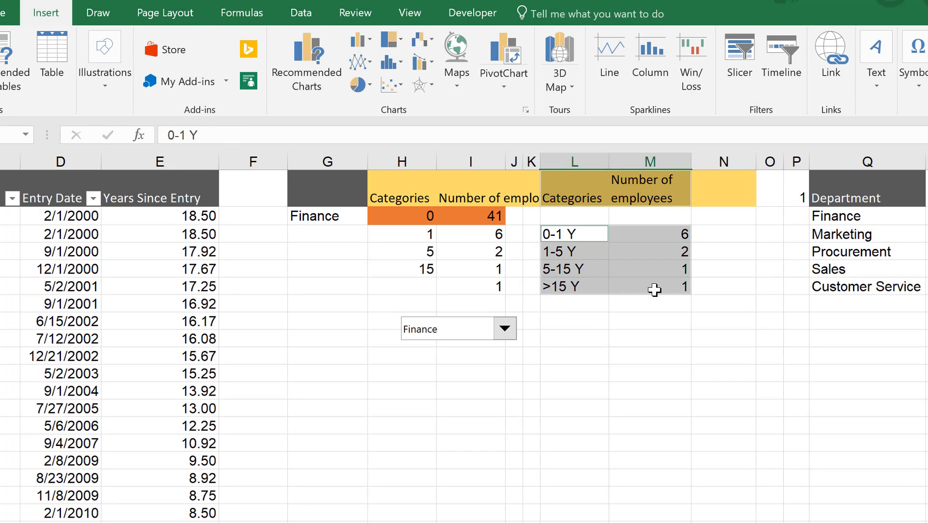
pyautogui.click(359, 39)
pyautogui.click(370, 231)
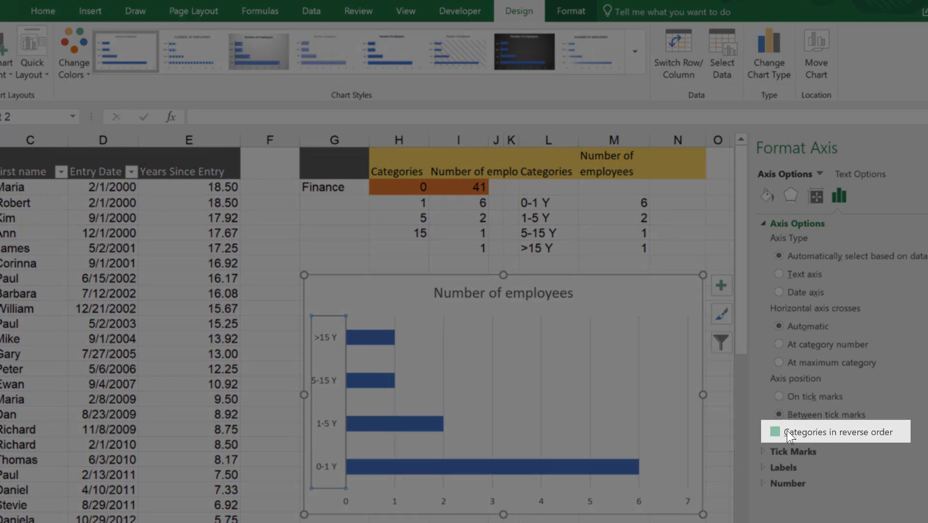
pyautogui.click(775, 432)
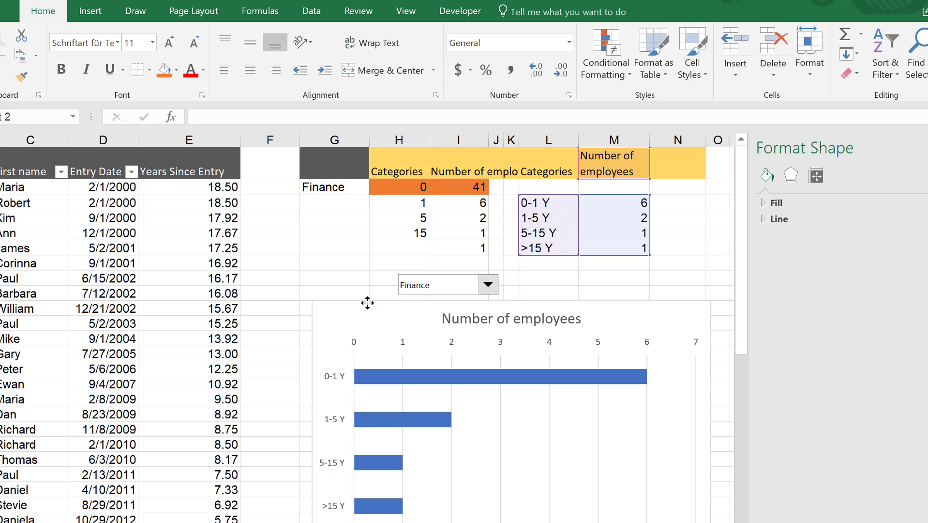
# Move the department combo box into the chart's top-right corner.
pyautogui.click(367, 302)
pyautogui.rightClick(368, 303)
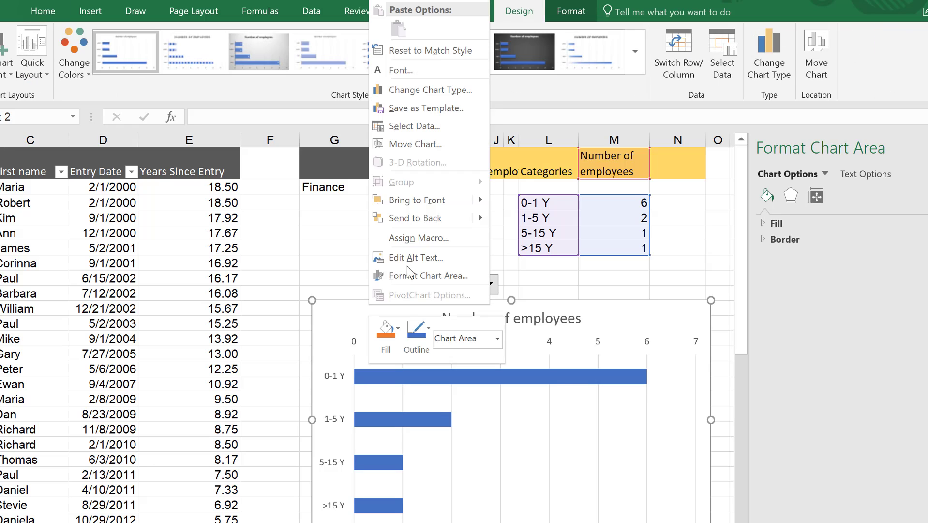
pyautogui.click(428, 219)
pyautogui.keyDown('ctrl'); pyautogui.click(441, 274); pyautogui.keyUp('ctrl')
pyautogui.moveTo(440, 274); pyautogui.dragTo(636, 309)
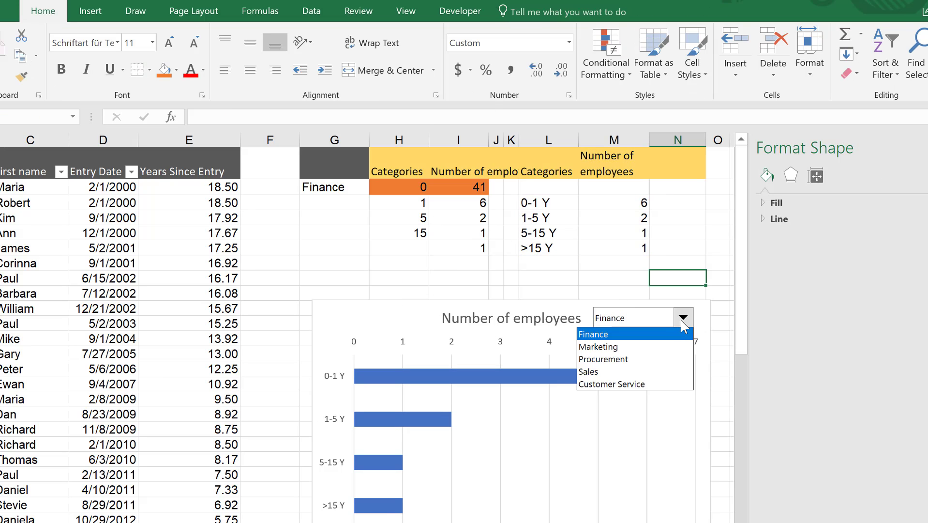
# Switch the chart through Marketing to Procurement, showing counts 1, 2, 5, 1.
pyautogui.press('Down')
pyautogui.click(683, 317)
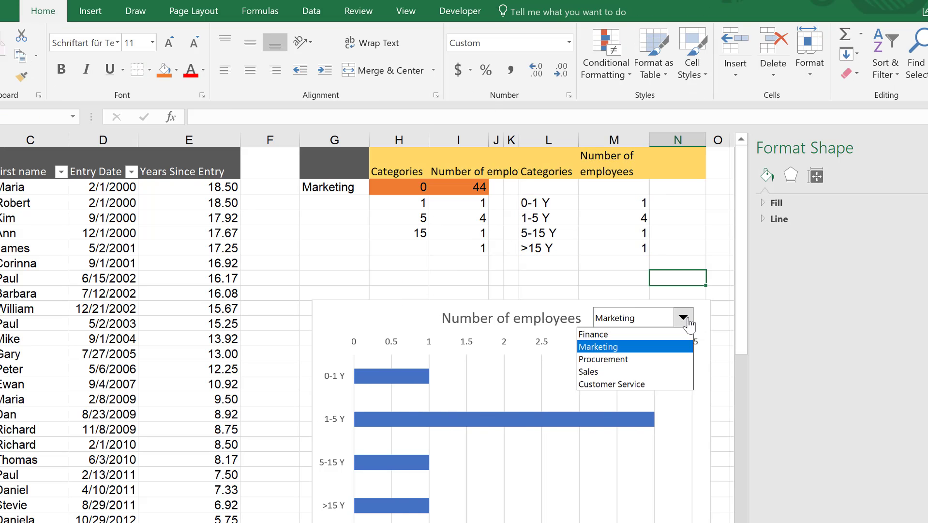
pyautogui.press('Escape')
pyautogui.press('Down')
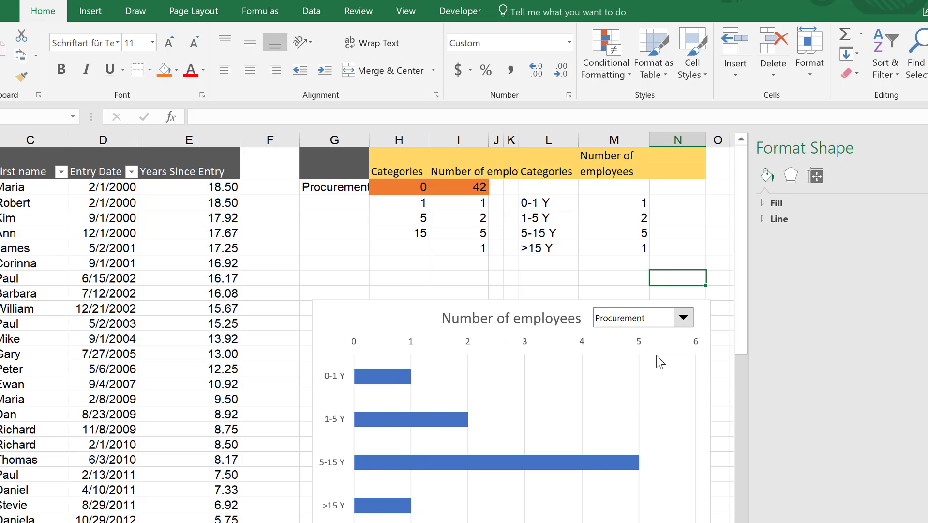
pyautogui.press('Up')
pyautogui.press('Up')
pyautogui.press('Up')
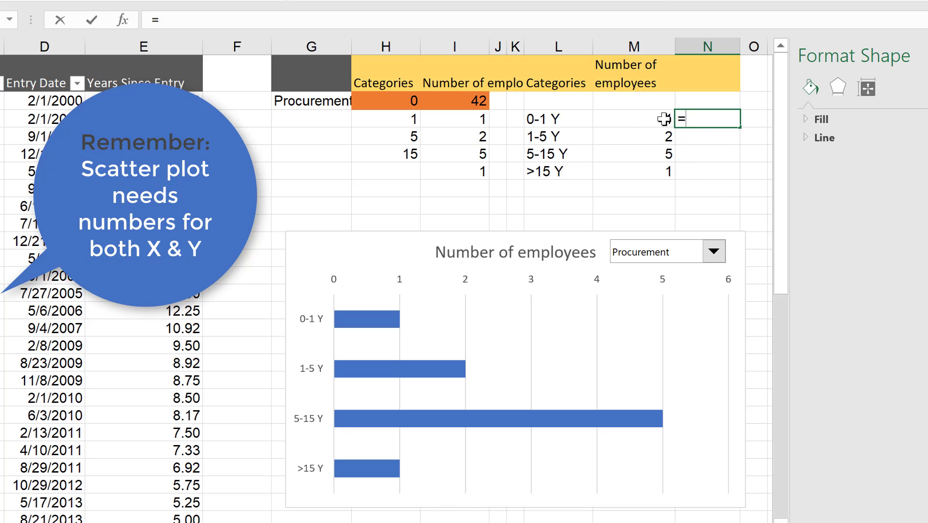
# Enter =M3 in N3 and fill down to N6 so the Icons column repeats 1, 2, 5, 1.
pyautogui.click(665, 118)
pyautogui.hotkey('ctrl', 'Return')
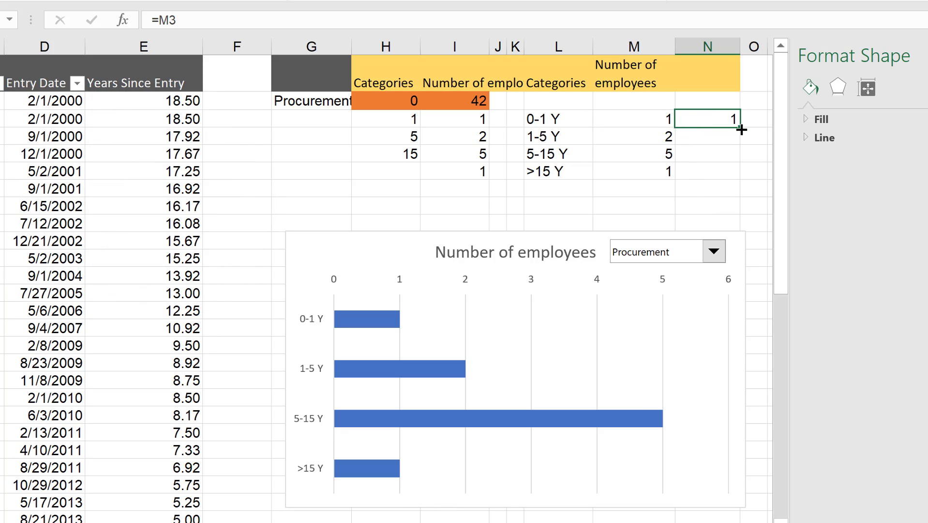
pyautogui.moveTo(744, 147); pyautogui.dragTo(736, 179)
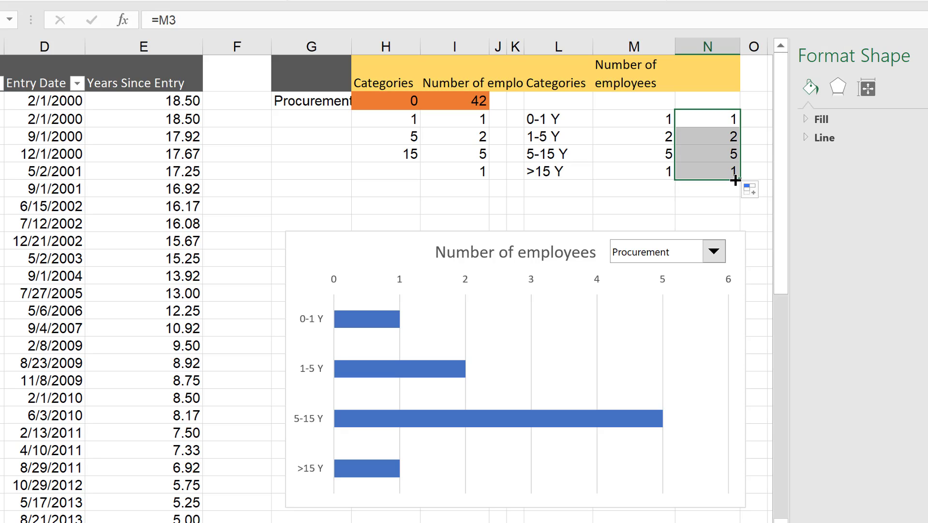
pyautogui.click(734, 174)
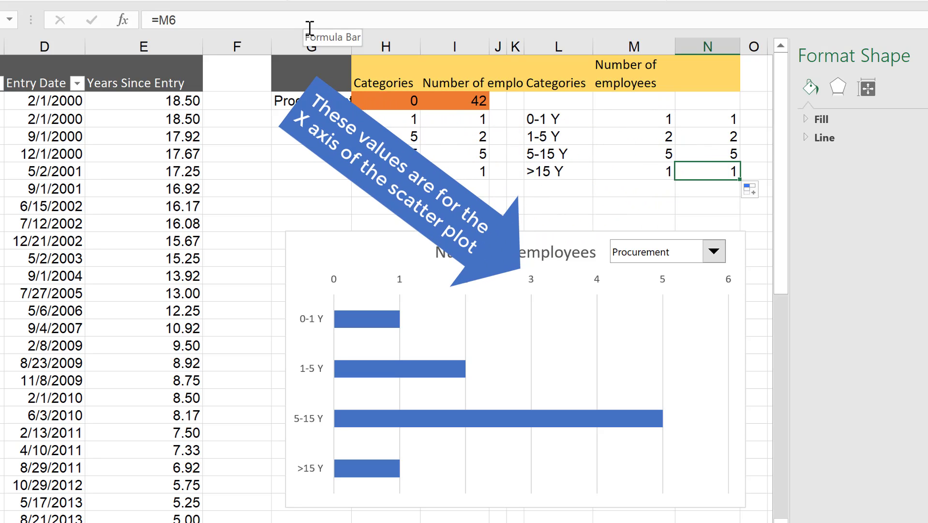
# Add an Icons series named from N1 with values ={1,2,3,4} via Select Data.
pyautogui.rightClick(512, 319)
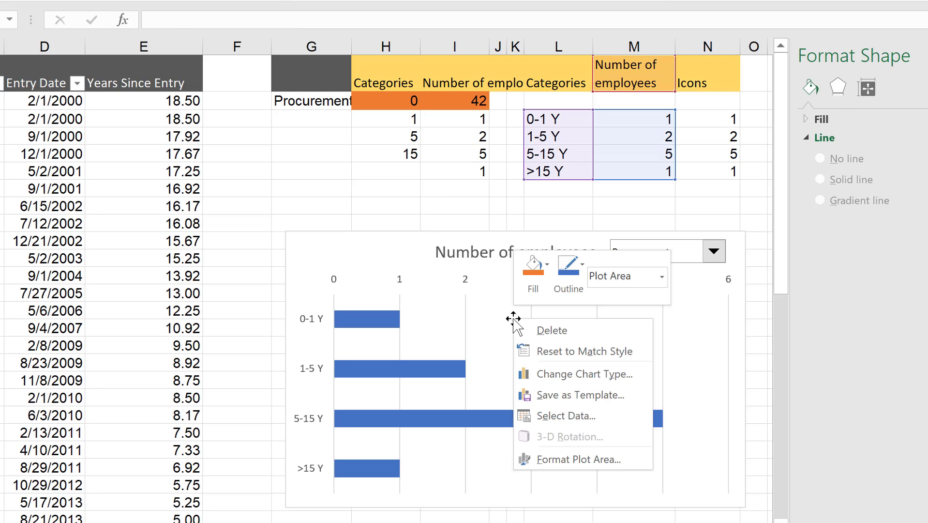
pyautogui.click(566, 416)
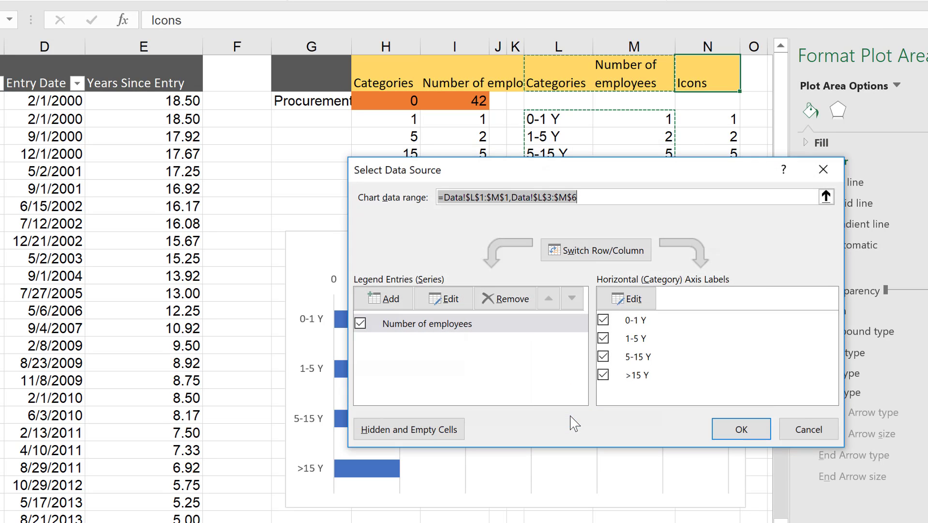
pyautogui.click(370, 298)
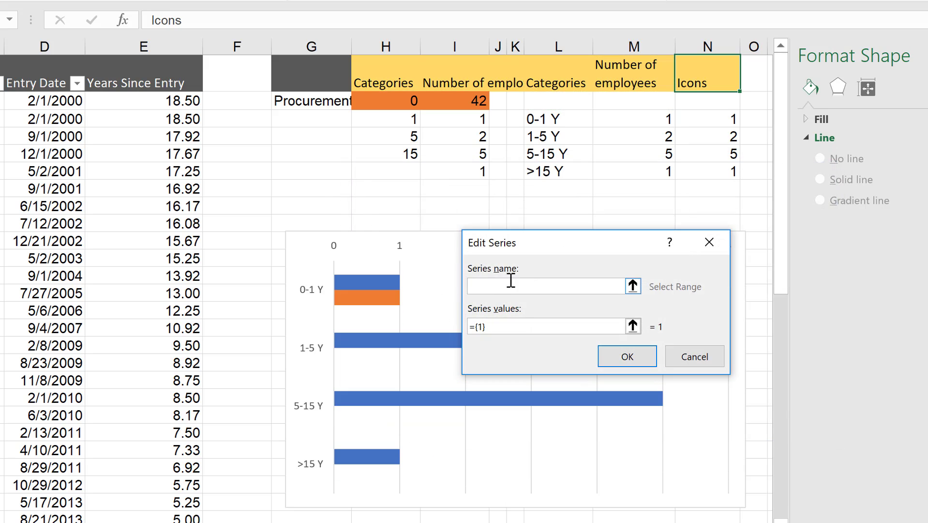
pyautogui.click(672, 83)
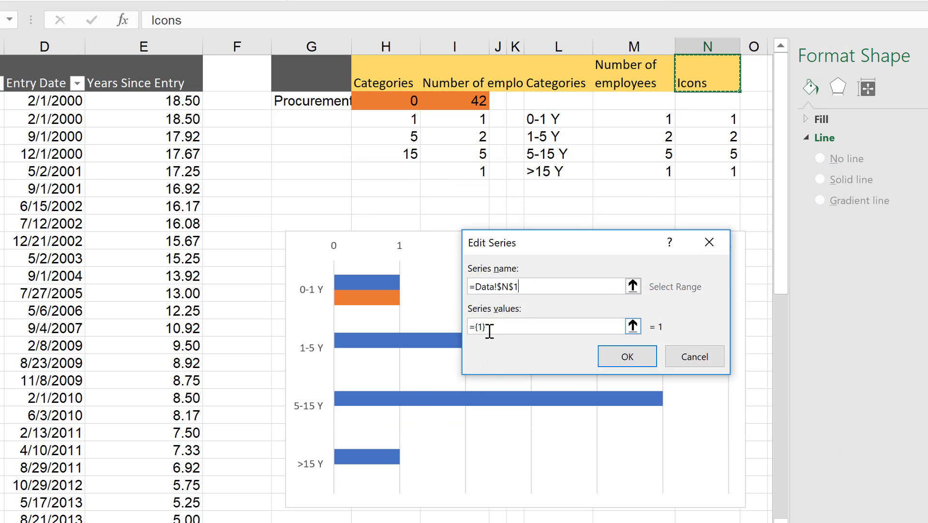
pyautogui.moveTo(489, 327); pyautogui.dragTo(464, 335)
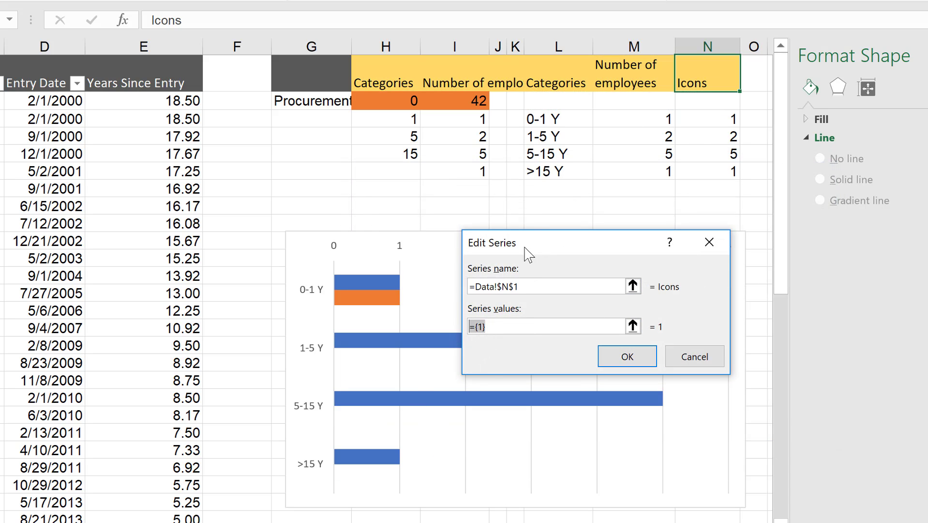
pyautogui.moveTo(520, 259); pyautogui.dragTo(464, 372)
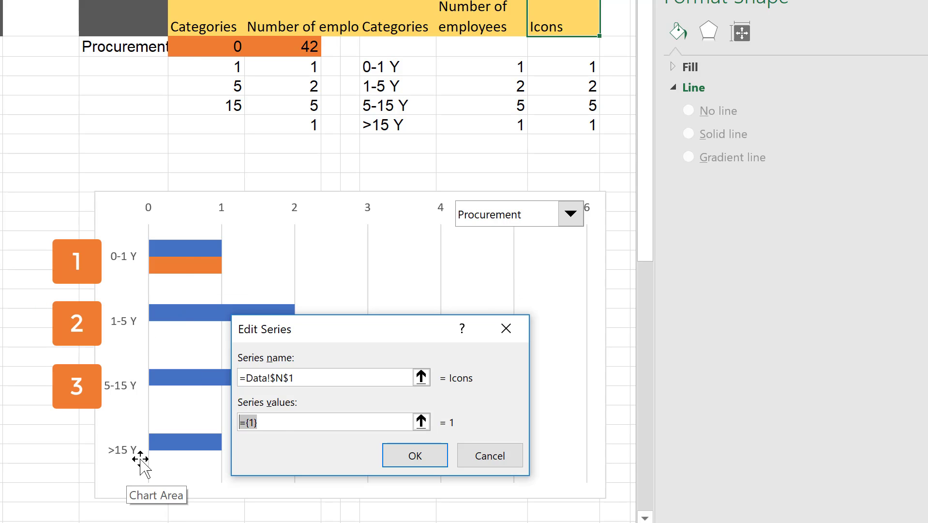
pyautogui.click(294, 427)
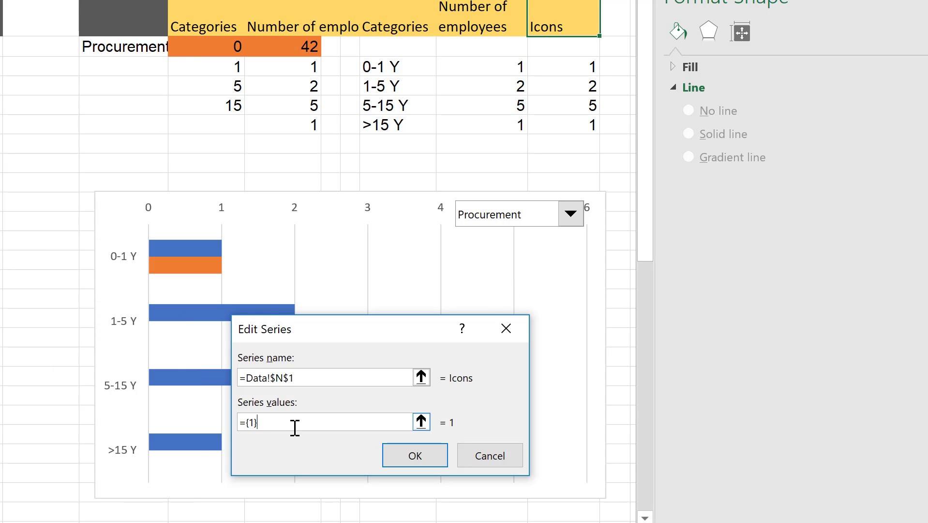
pyautogui.press('BackSpace')
pyautogui.write('1,2')
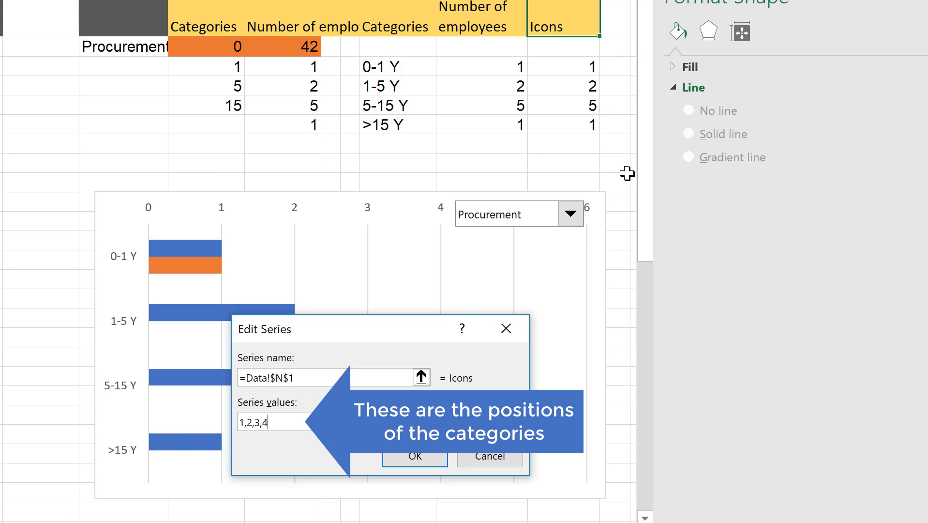
pyautogui.click(418, 457)
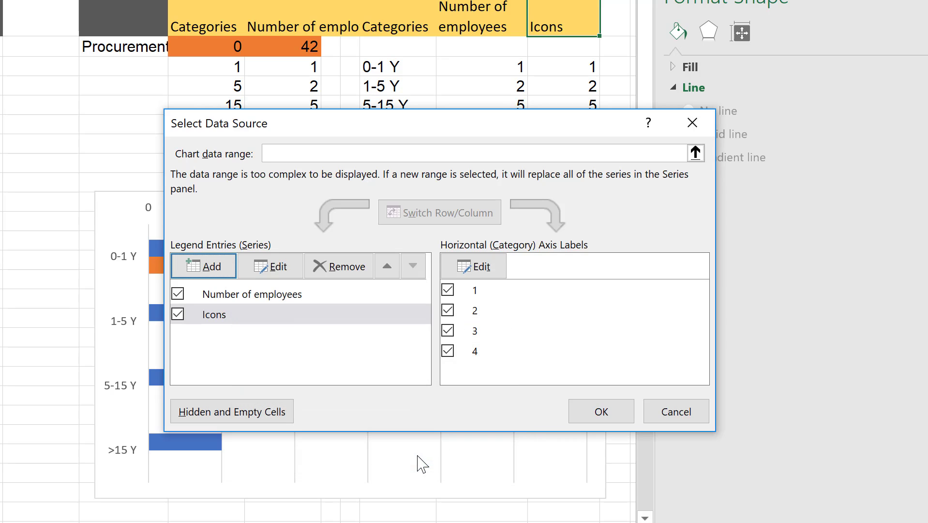
# Reopen the Icons series to verify its values and close the editor.
pyautogui.click(271, 266)
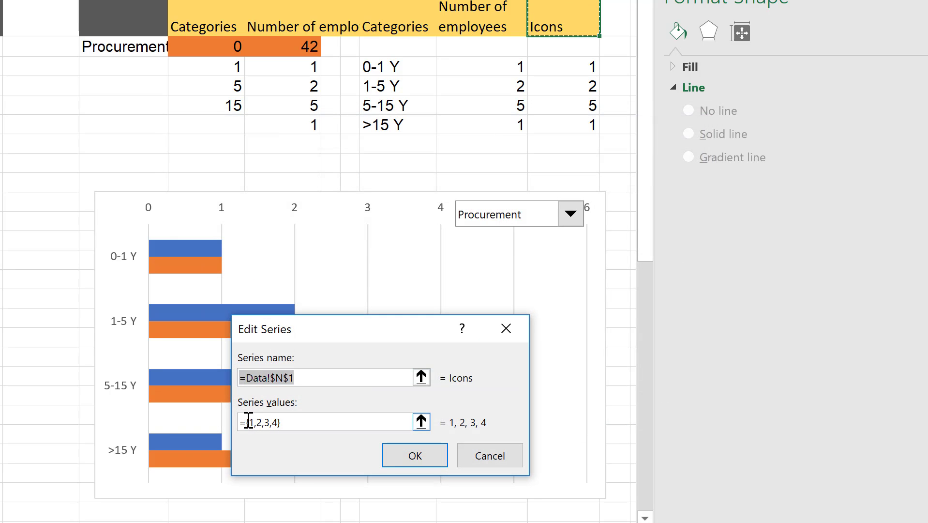
pyautogui.click(391, 452)
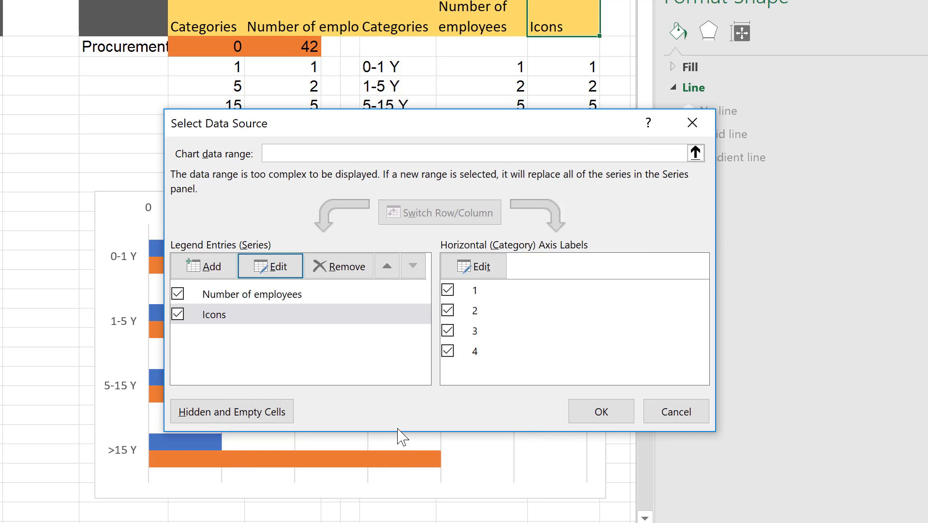
# Apply the data changes and change the Icons series chart type to Scatter.
pyautogui.click(599, 411)
pyautogui.rightClick(239, 333)
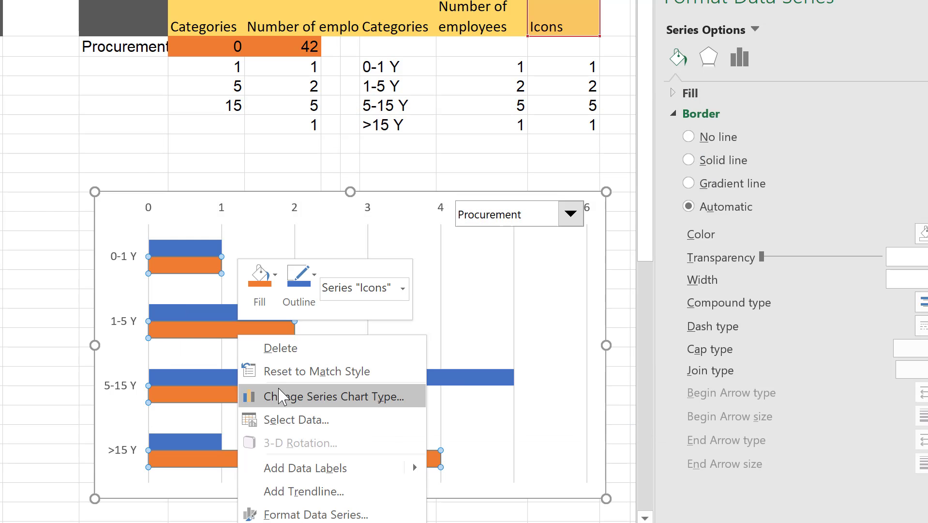
pyautogui.click(305, 396)
pyautogui.click(511, 335)
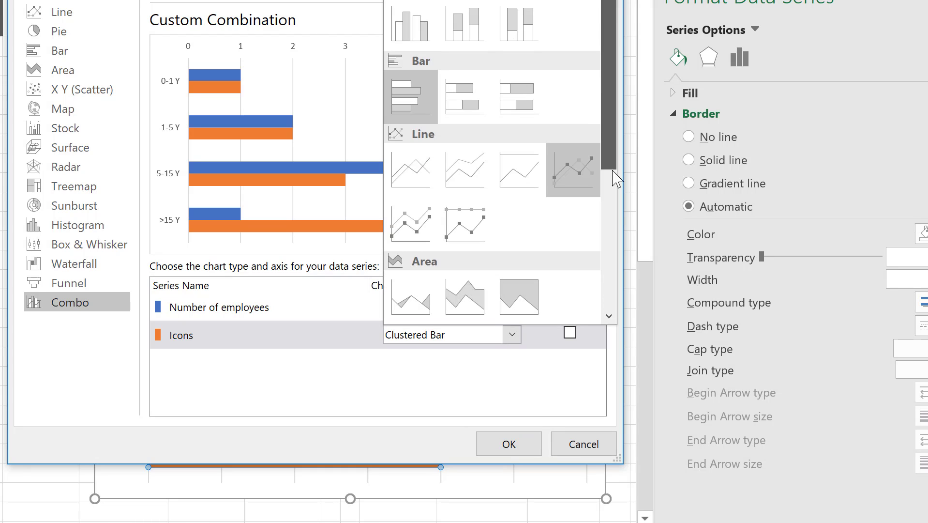
pyautogui.scroll(-5, 611, 223)
pyautogui.click(410, 174)
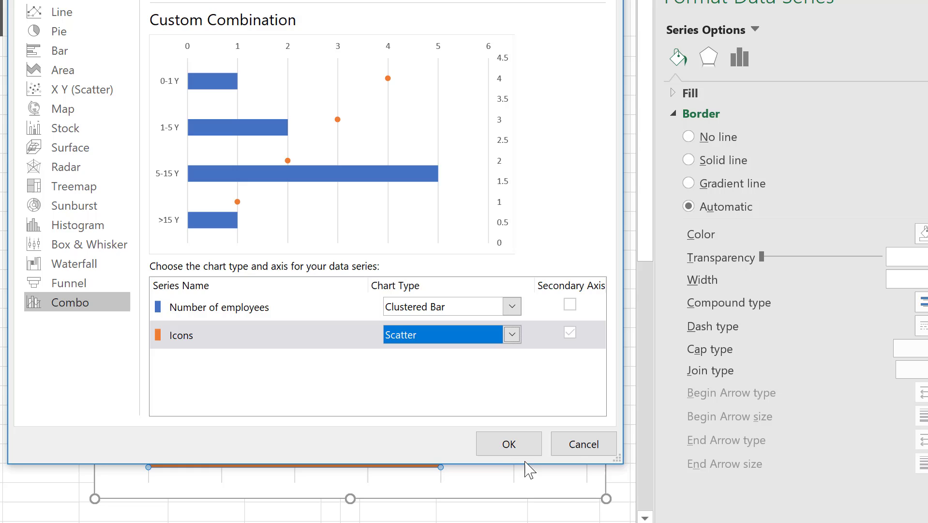
pyautogui.click(508, 443)
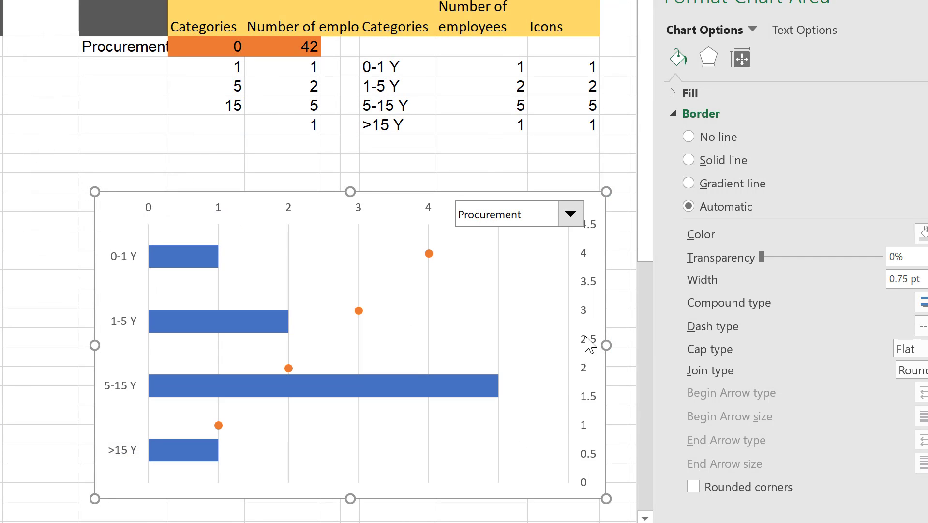
# Select the secondary vertical axis and show its bounds settings in Format Axis.
pyautogui.click(591, 352)
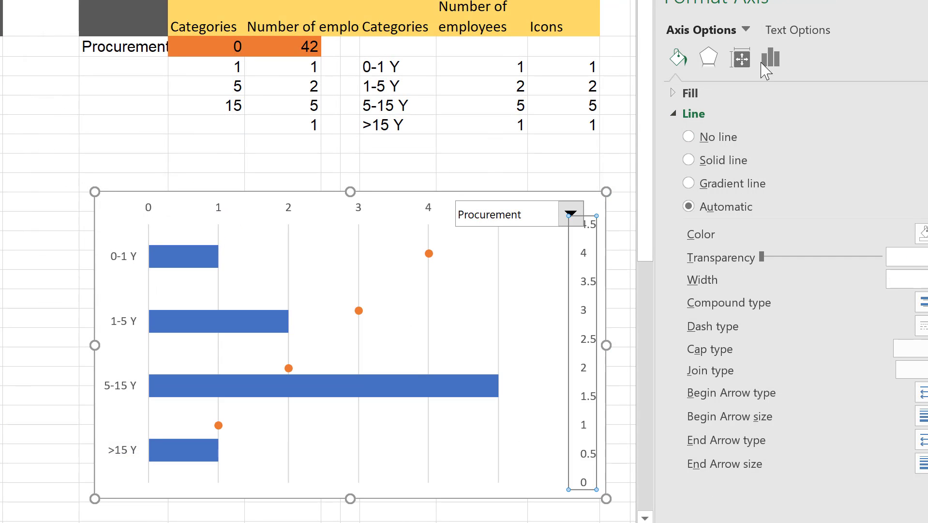
pyautogui.click(769, 58)
pyautogui.click(651, 94)
pyautogui.click(850, 137)
pyautogui.write('5')
# Set the secondary axis to run 0.5 to 4.5 with values in reverse order.
pyautogui.press('Return')
pyautogui.click(845, 154)
pyautogui.press('Return')
pyautogui.press('BackSpace')
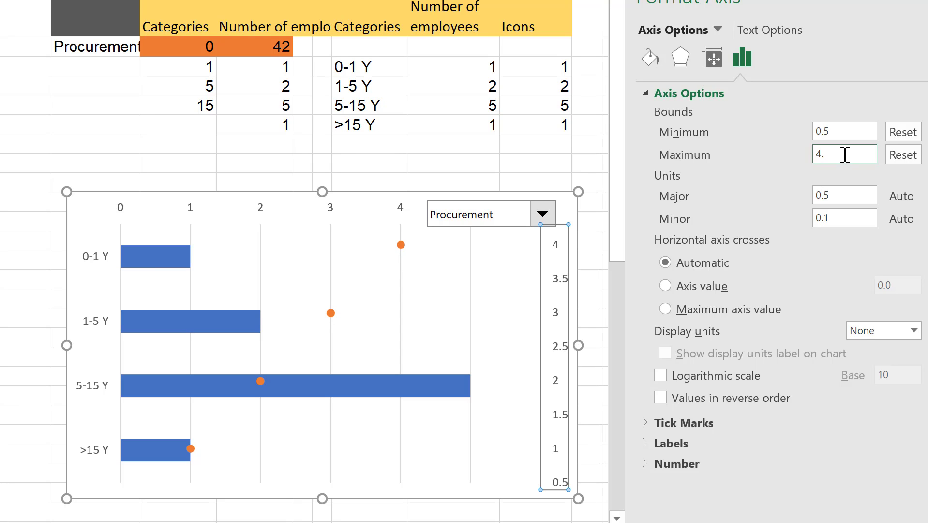
pyautogui.write('5')
pyautogui.press('Return')
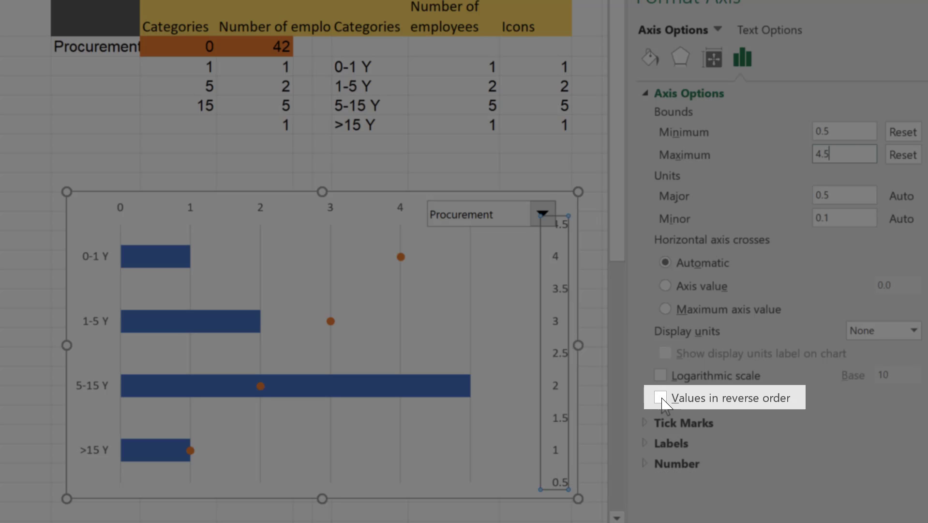
pyautogui.click(661, 399)
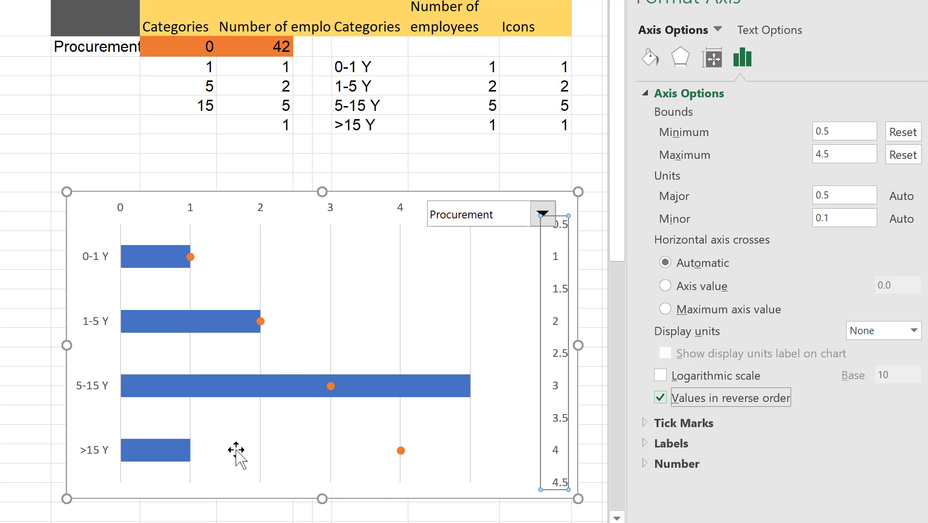
# Set the Icons series X values to N3:N6 so each dot sits at its bar's end.
pyautogui.rightClick(282, 394)
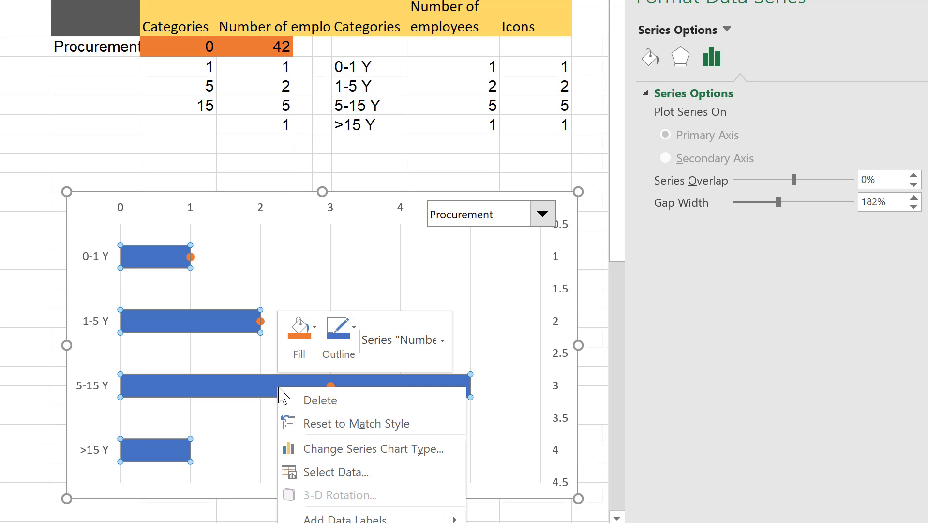
pyautogui.click(334, 470)
pyautogui.click(238, 315)
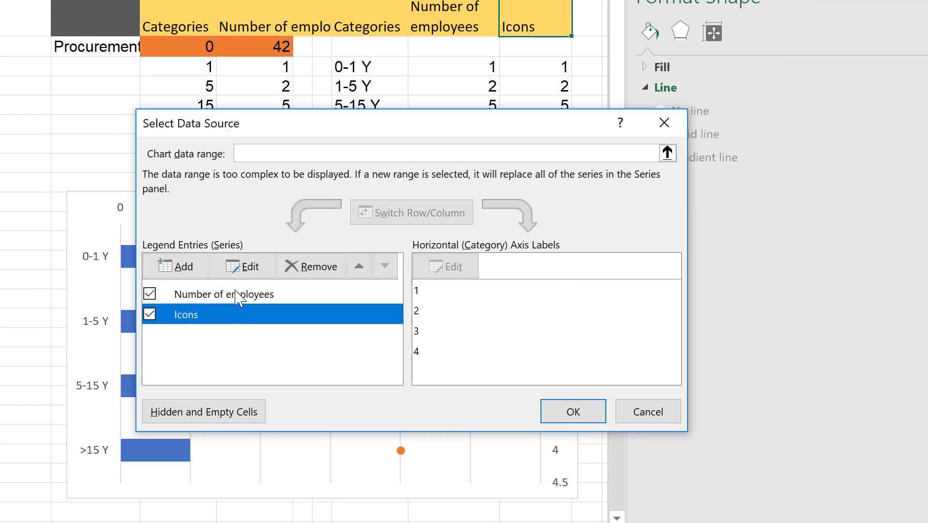
pyautogui.click(245, 266)
pyautogui.click(324, 274)
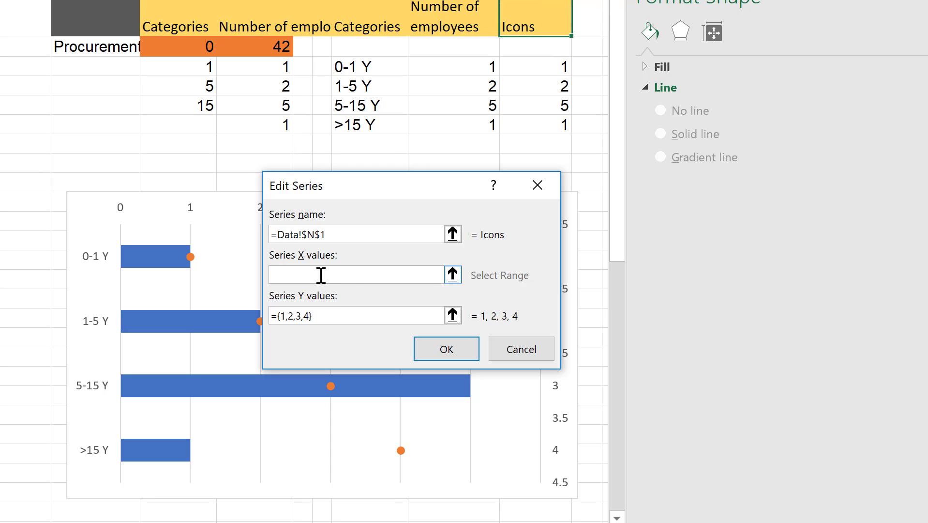
pyautogui.moveTo(511, 69); pyautogui.dragTo(522, 121)
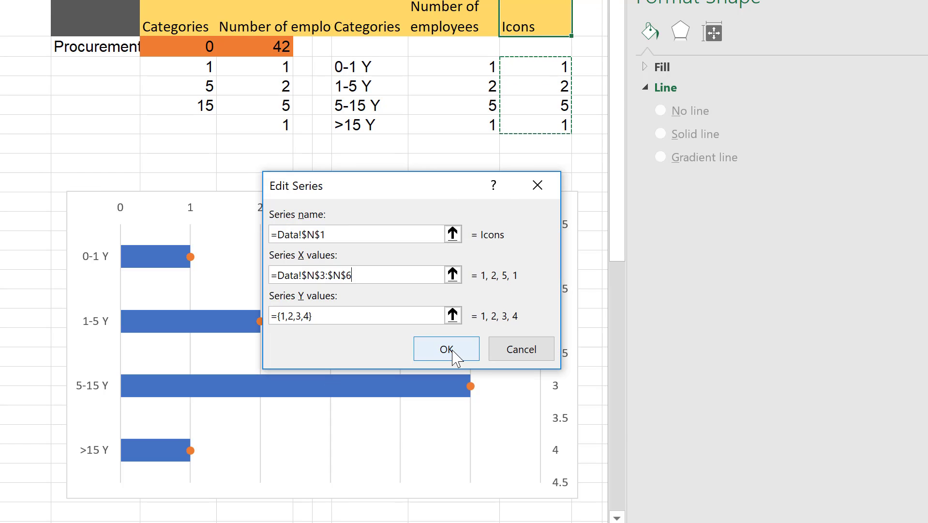
pyautogui.click(443, 347)
pyautogui.click(573, 411)
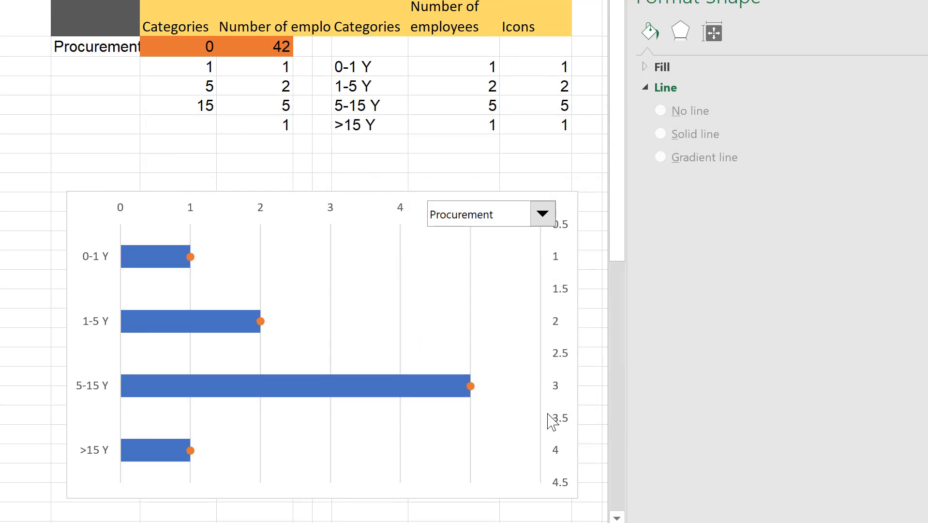
# Paste the chick 3D model onto the single 0-1 Y Icons data point as its marker.
pyautogui.click(414, 162)
pyautogui.press('Right')
pyautogui.press('Right')
pyautogui.press('Right')
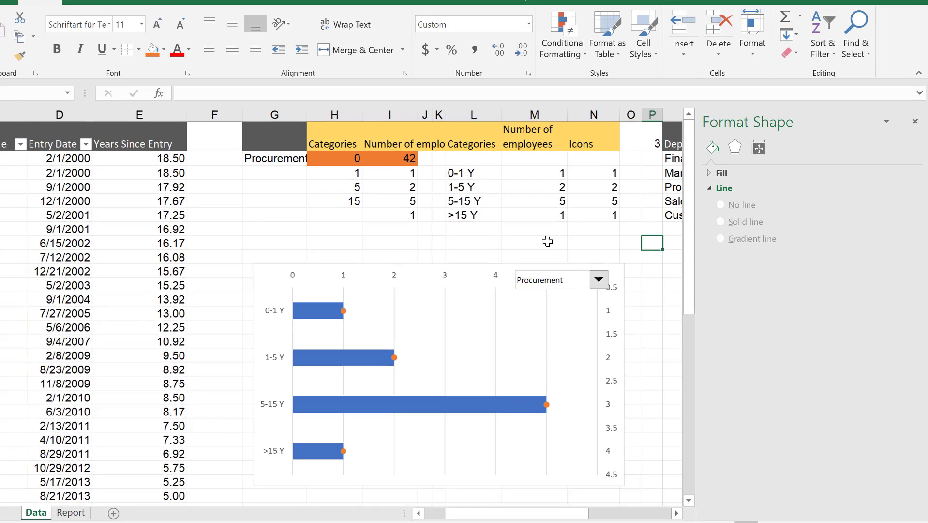
pyautogui.press('Right')
pyautogui.press('Right')
pyautogui.press('Right')
pyautogui.click(638, 207)
pyautogui.click(174, 316)
pyautogui.click(174, 316)
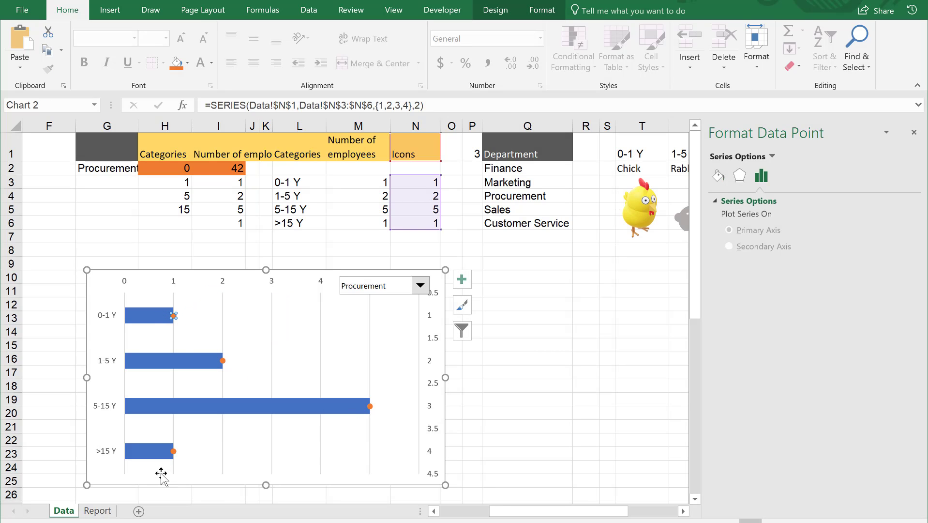
pyautogui.hotkey('ctrl', 'v')
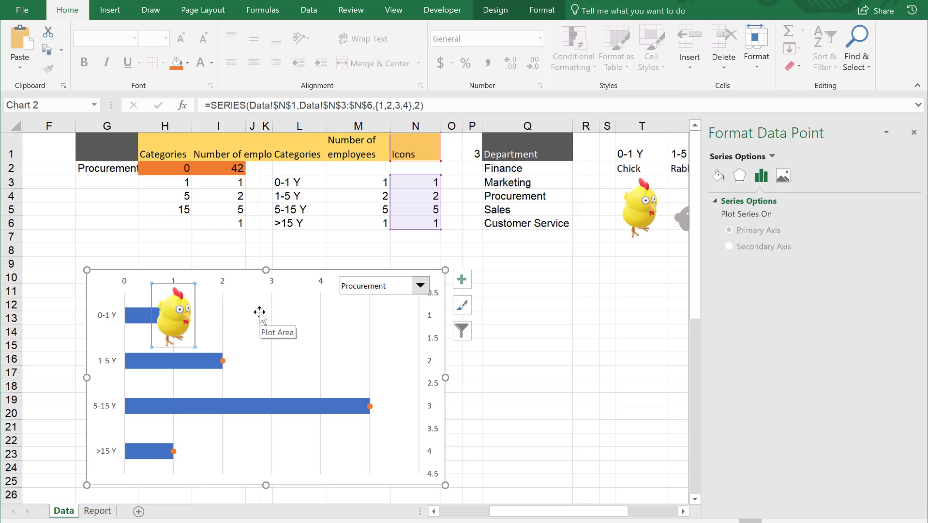
pyautogui.click(627, 290)
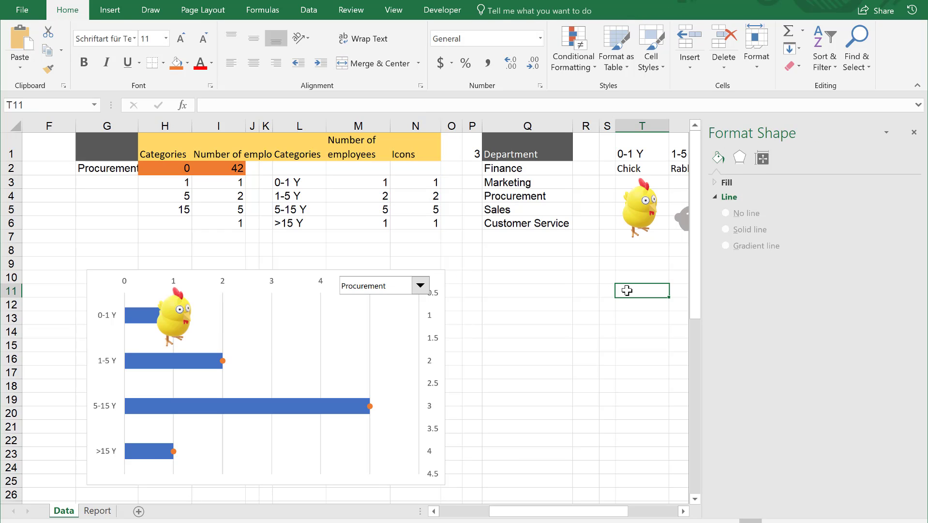
pyautogui.click(639, 210)
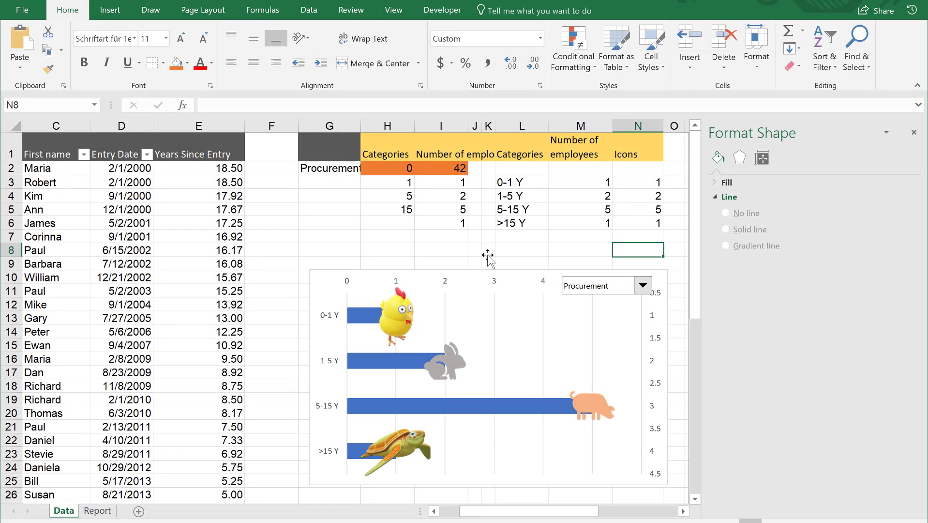
# Delete the chart's top horizontal axis labels.
pyautogui.click(487, 280)
pyautogui.click(460, 270)
pyautogui.click(451, 290)
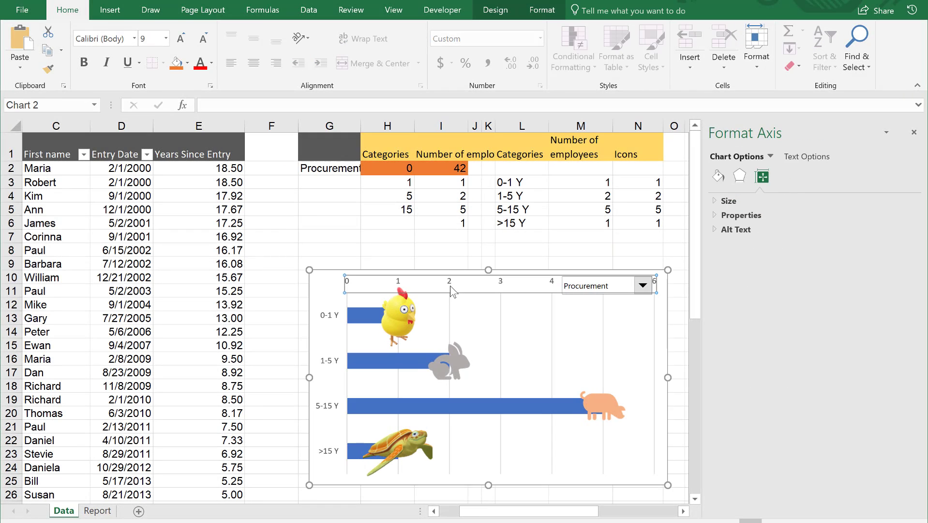
pyautogui.press('Delete')
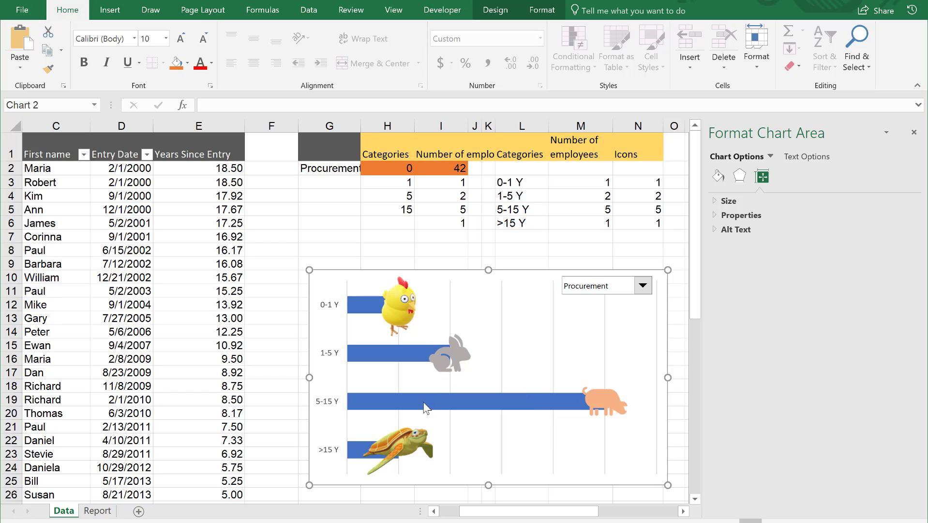
pyautogui.moveTo(397, 451)
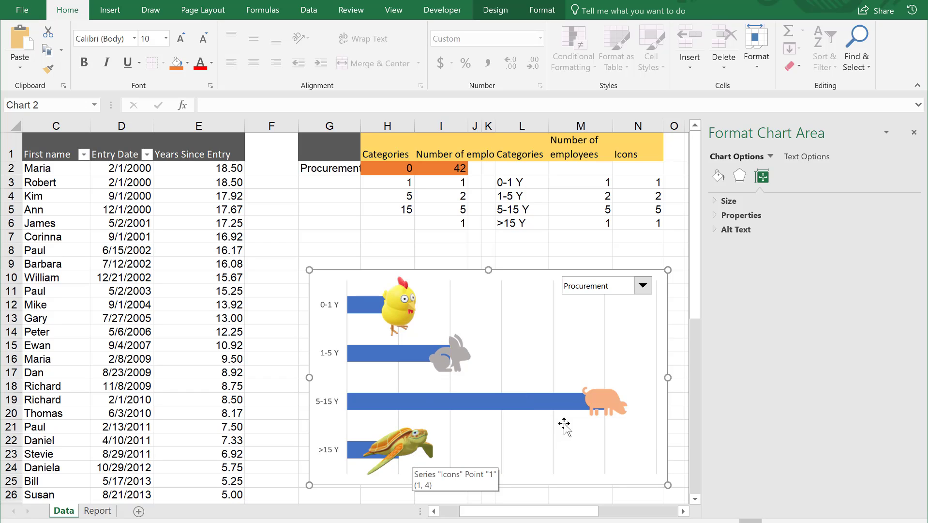
# Switch the department combo box to Sales.
pyautogui.click(643, 284)
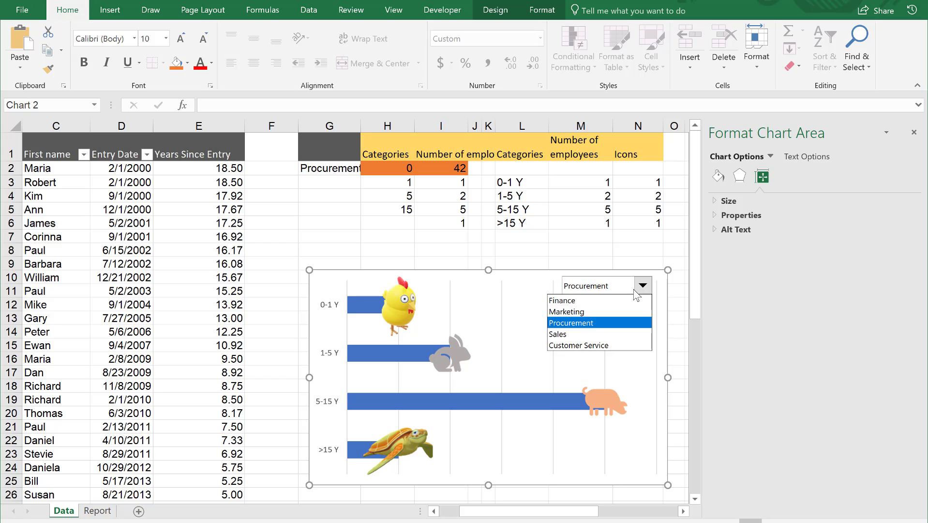
pyautogui.click(565, 334)
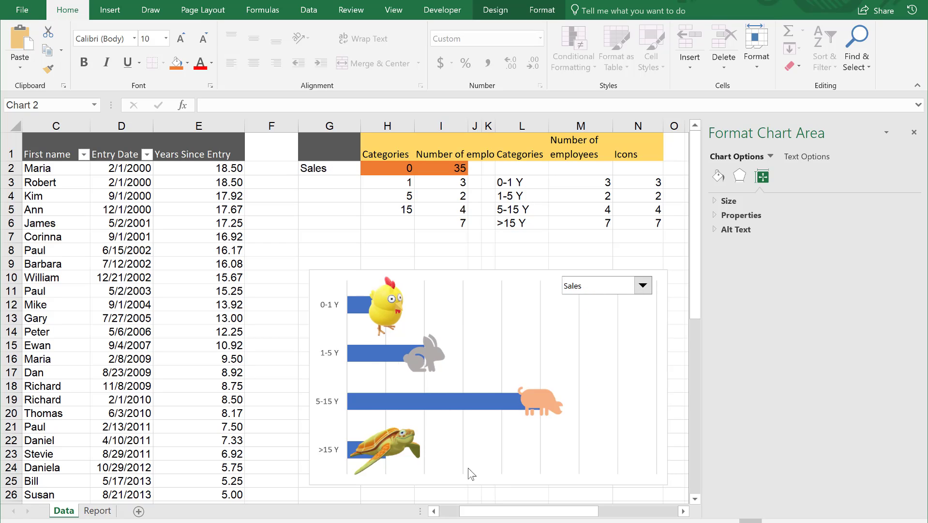
pyautogui.moveTo(620, 450)
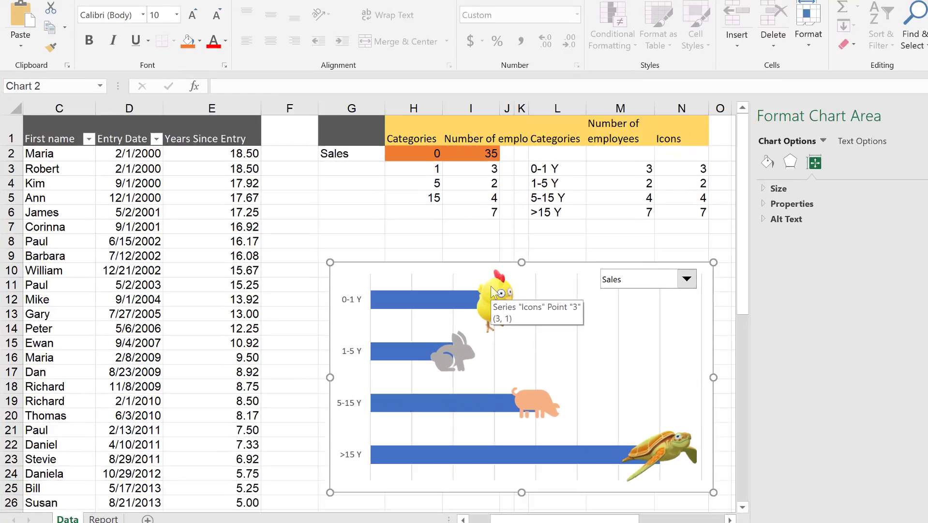
# Change N3 to =IF(M3=MAX($M$3:$M$6),M3*1.05,NA()) so only the largest count gets an icon.
pyautogui.click(628, 186)
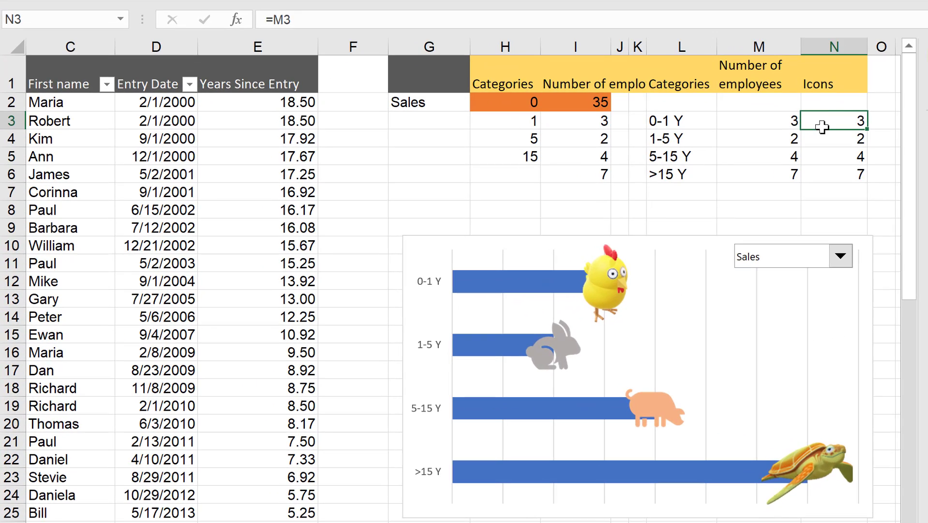
pyautogui.click(769, 127)
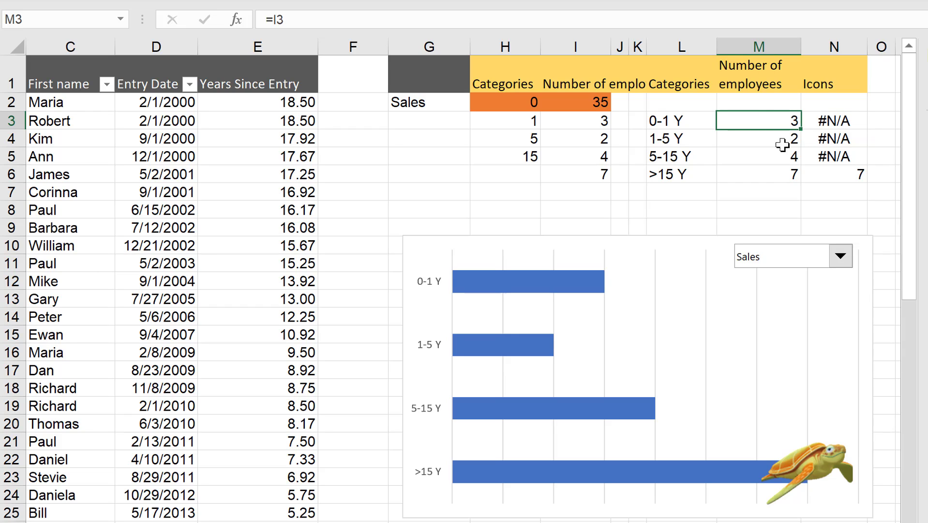
pyautogui.click(832, 121)
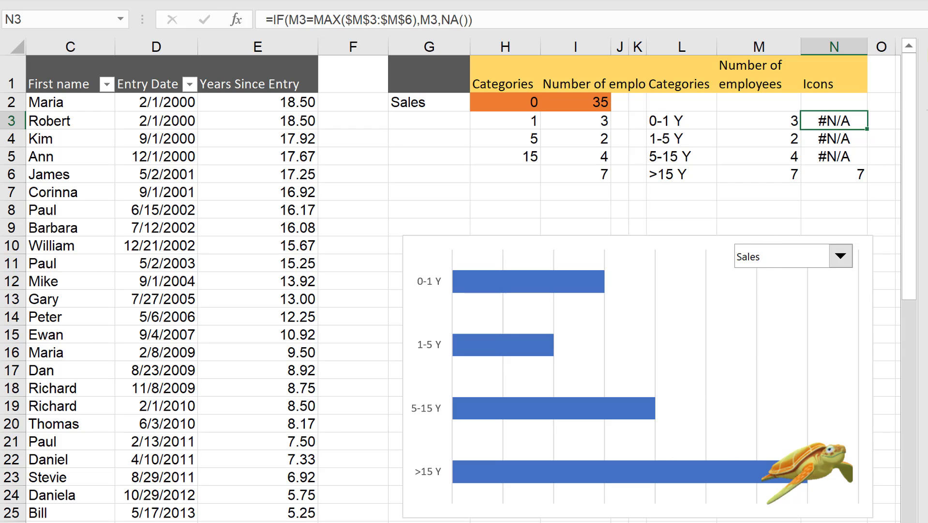
pyautogui.click(438, 17)
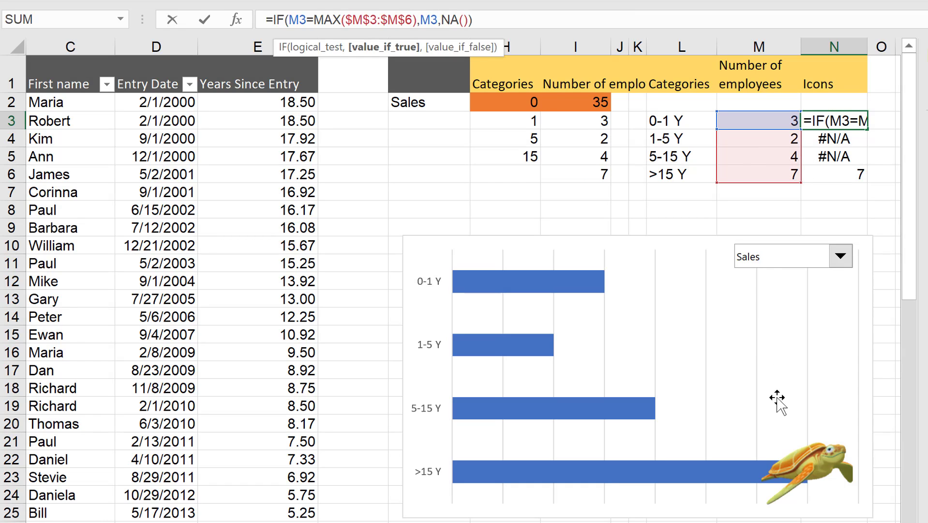
pyautogui.write('*1.')
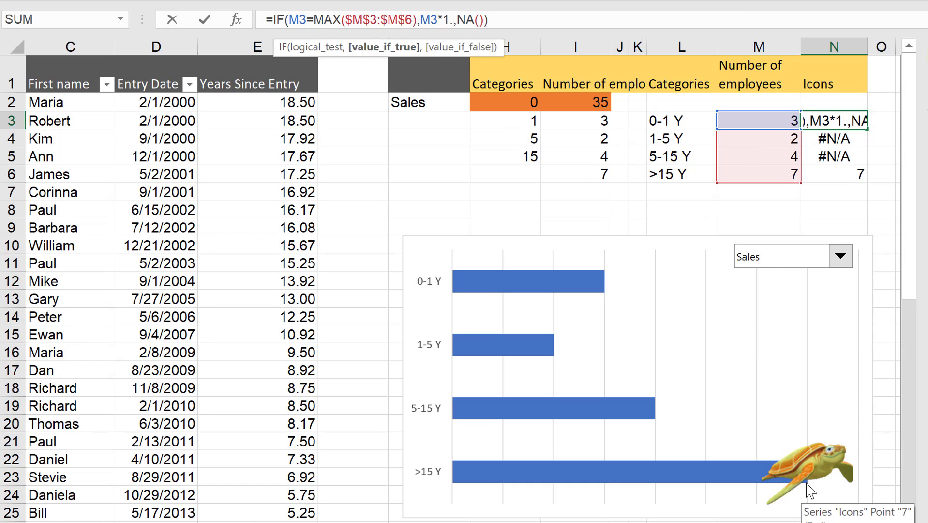
pyautogui.write('05')
pyautogui.hotkey('ctrl', 'Return')
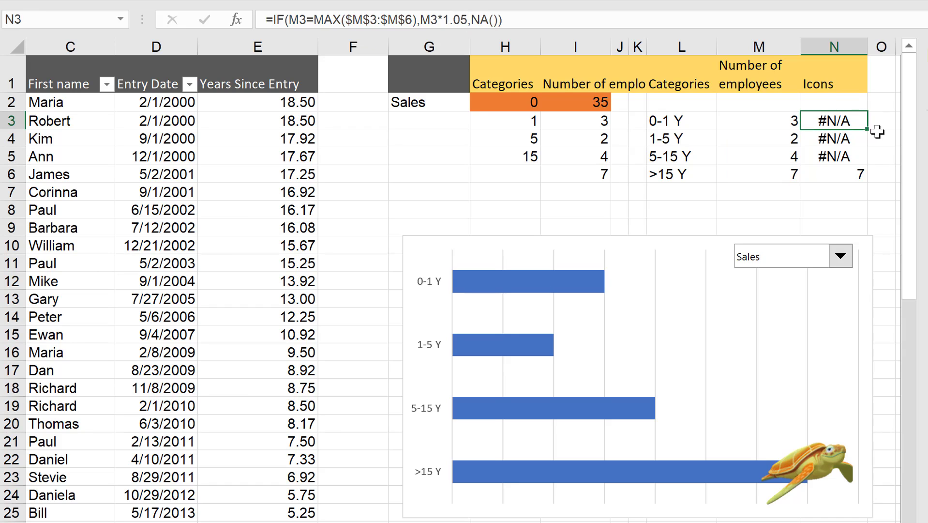
pyautogui.click(886, 298)
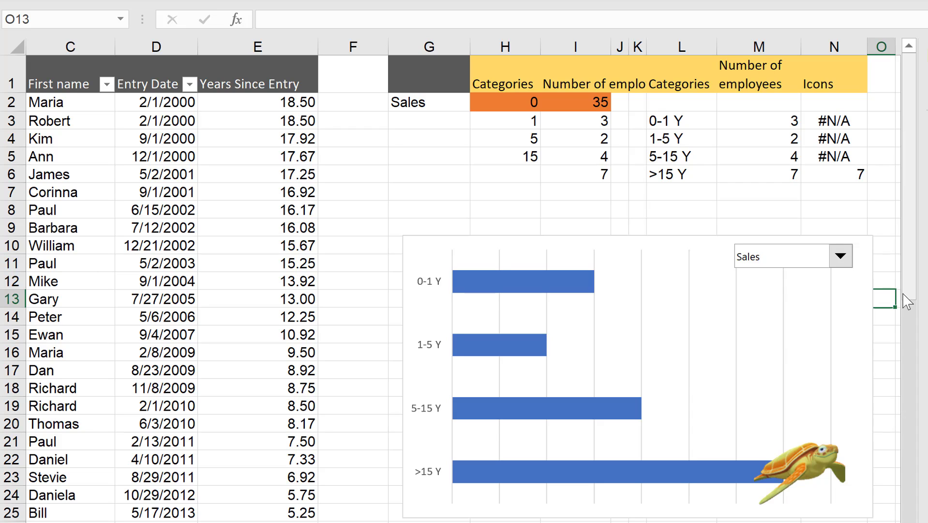
# Test the chart by switching the combo box to Finance and then Sales.
pyautogui.click(841, 256)
pyautogui.click(801, 277)
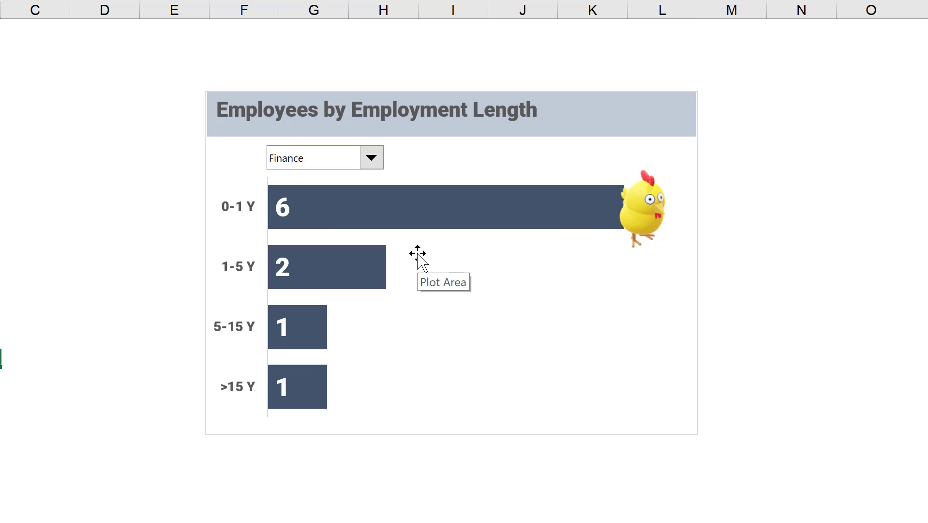
pyautogui.click(372, 161)
pyautogui.click(339, 221)
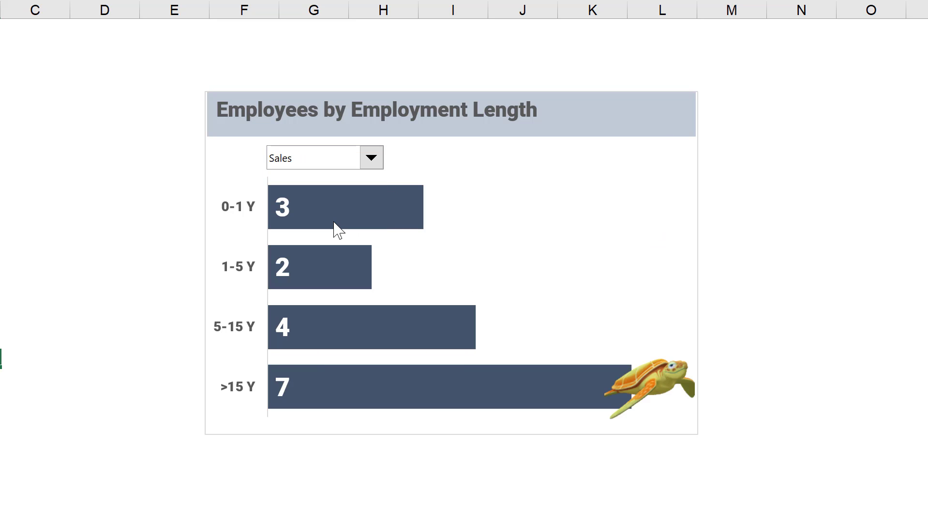
pyautogui.moveTo(514, 469)
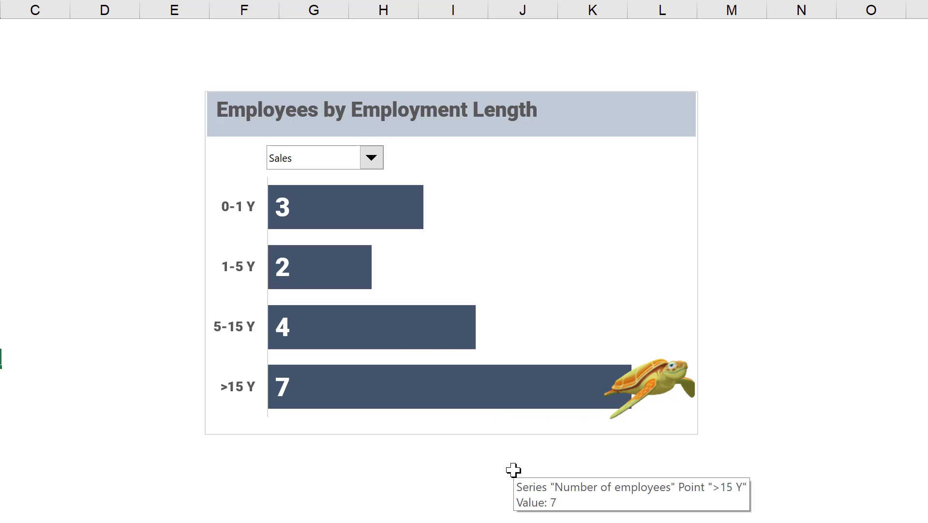
# Switch the combo box to Marketing and then Procurement to check the single icon.
pyautogui.click(373, 159)
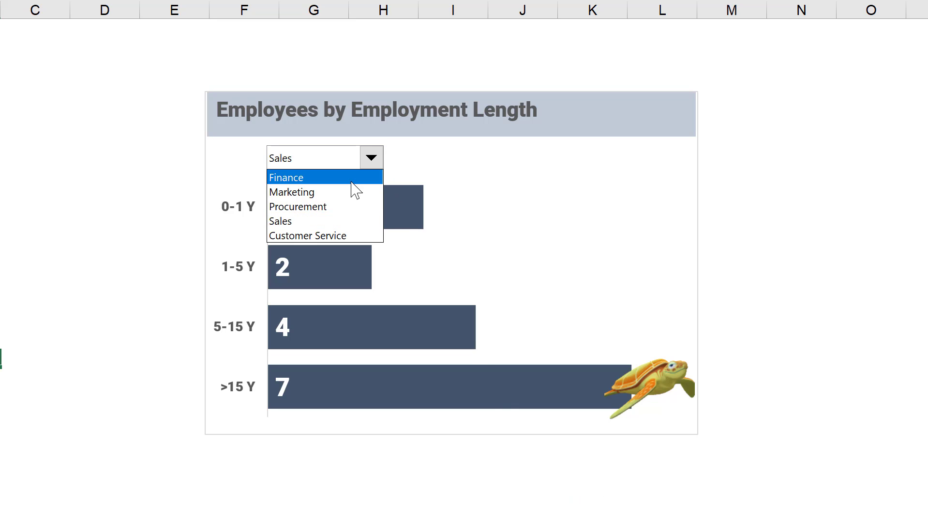
pyautogui.click(334, 192)
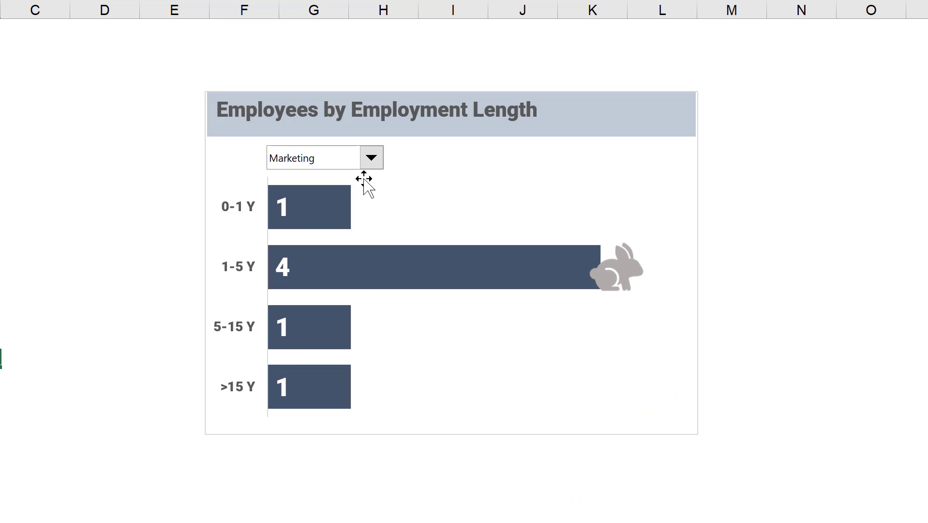
pyautogui.click(372, 161)
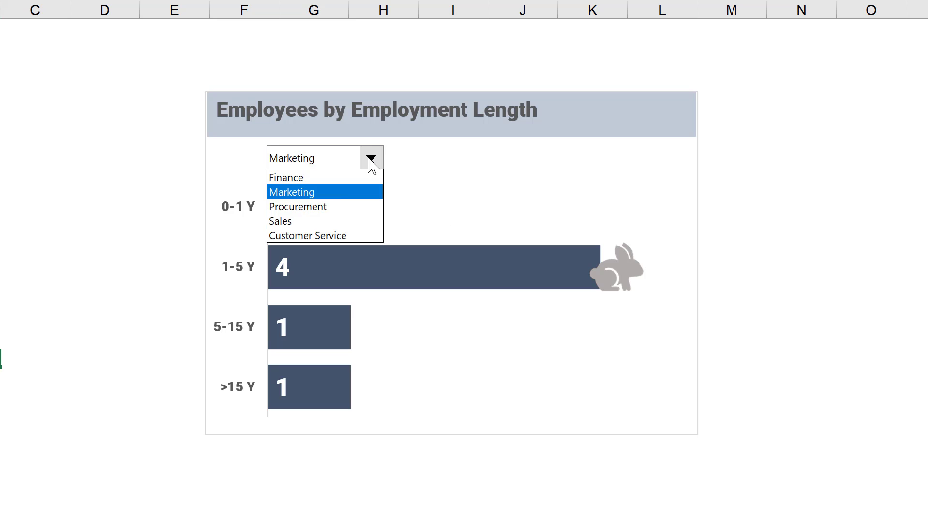
pyautogui.click(326, 209)
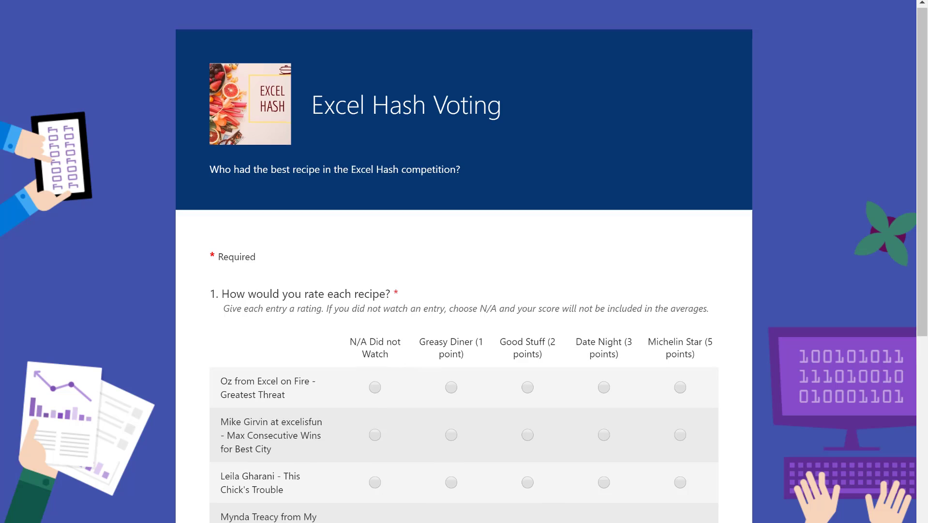
pyautogui.scroll(-1, 464, 290)
pyautogui.scroll(-2, 464, 290)
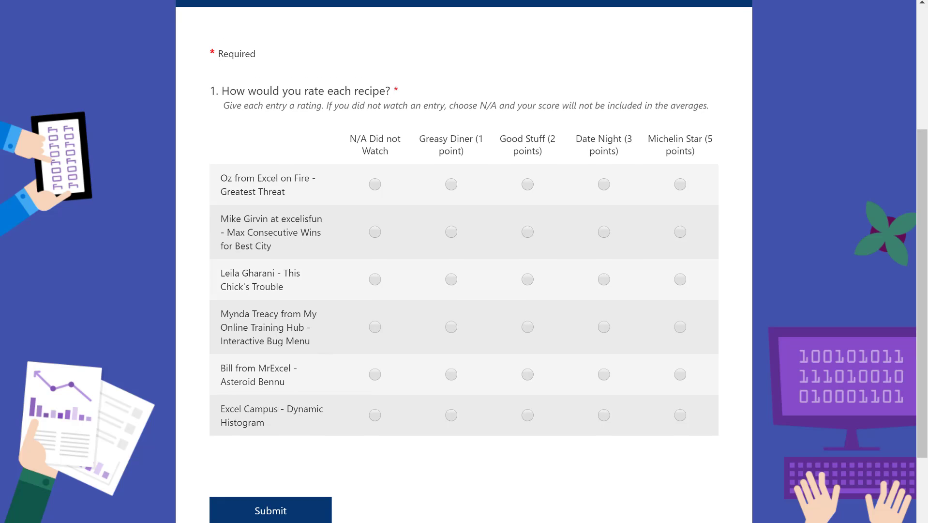